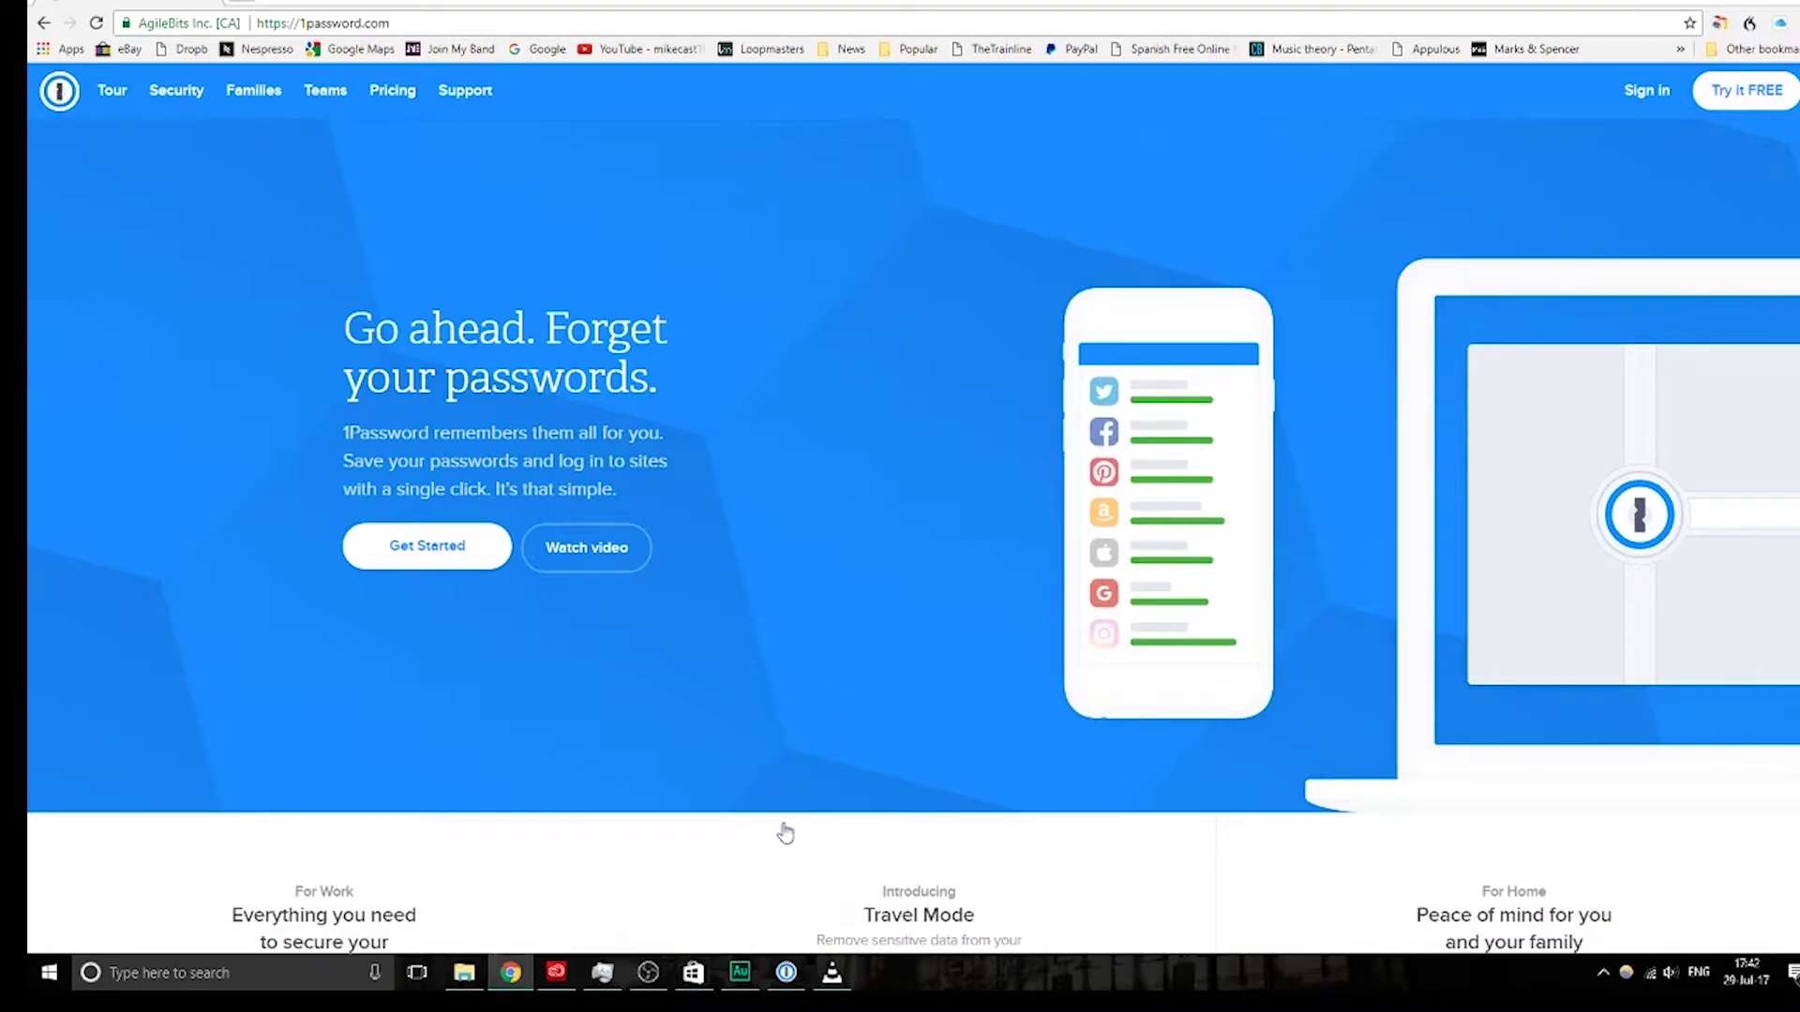
Bring up the 1Password taskbar preview while the 1password.com homepage is open in Chrome.
{"action": "mouse_move", "coordinate": [785, 972]}
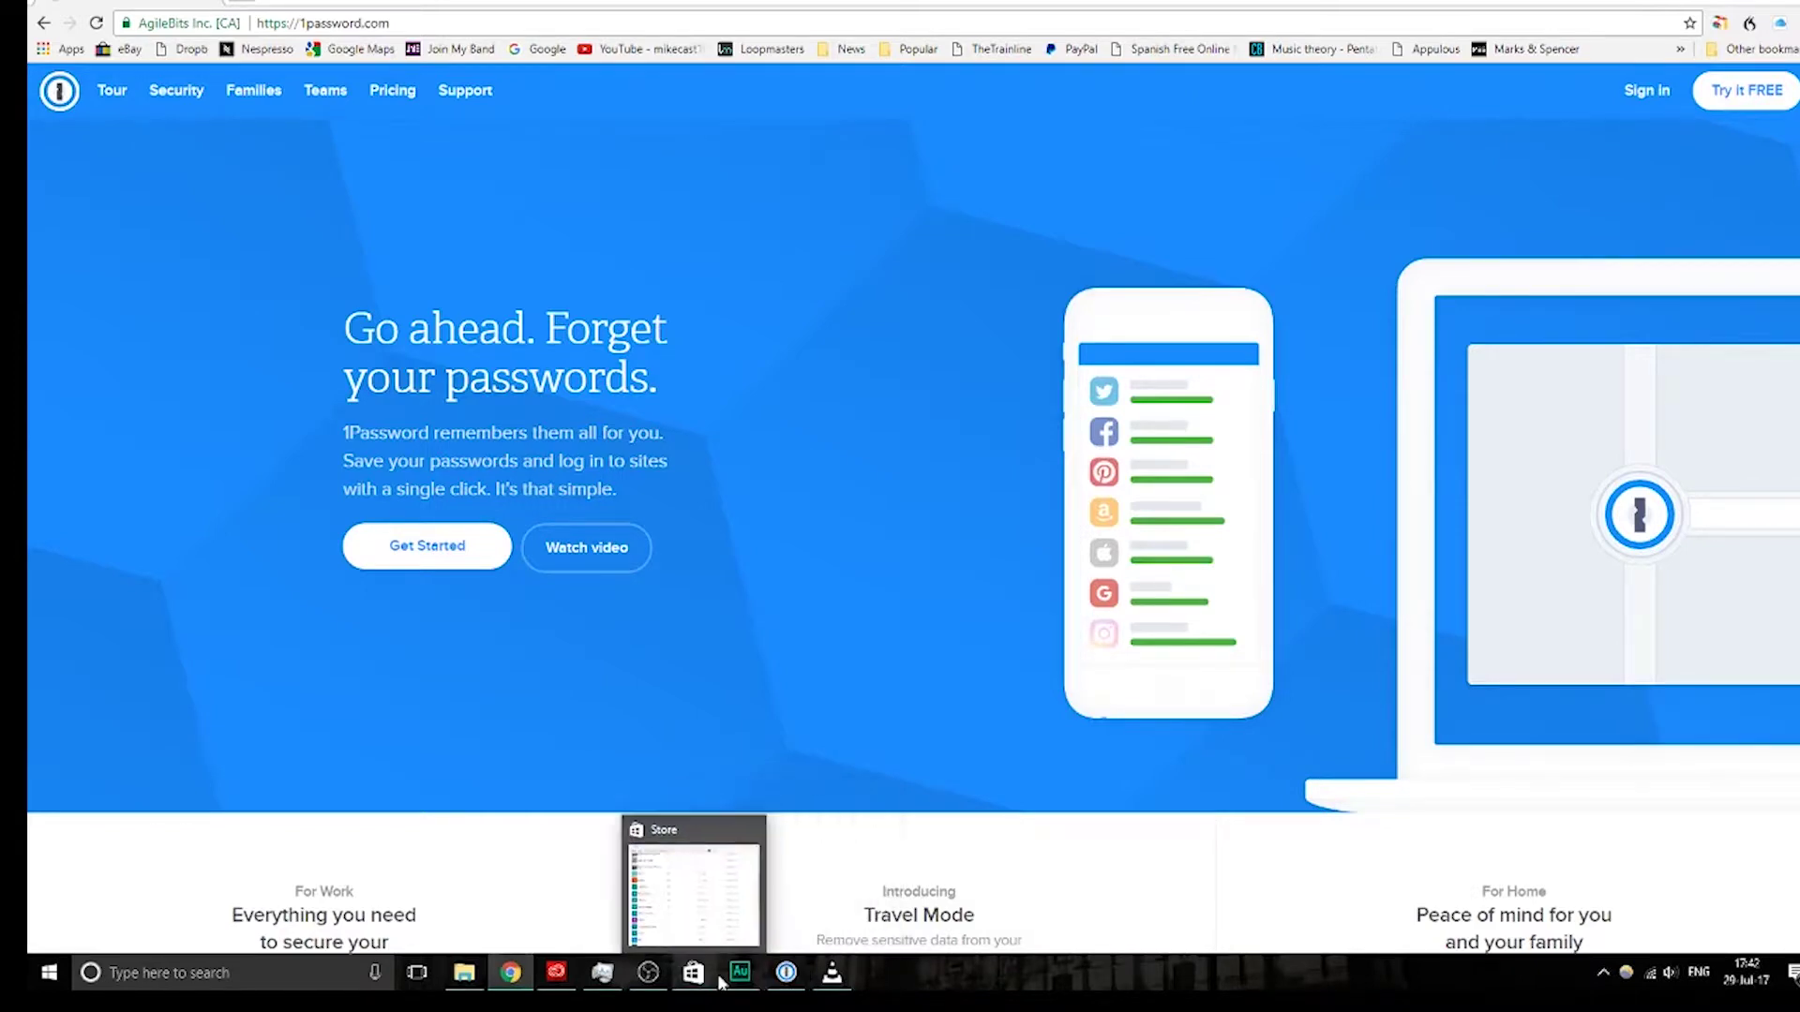
Launch 1Password 6 and follow its sign-in link to the my.1password.com web sign-in page.
{"action": "left_click", "coordinate": [786, 975]}
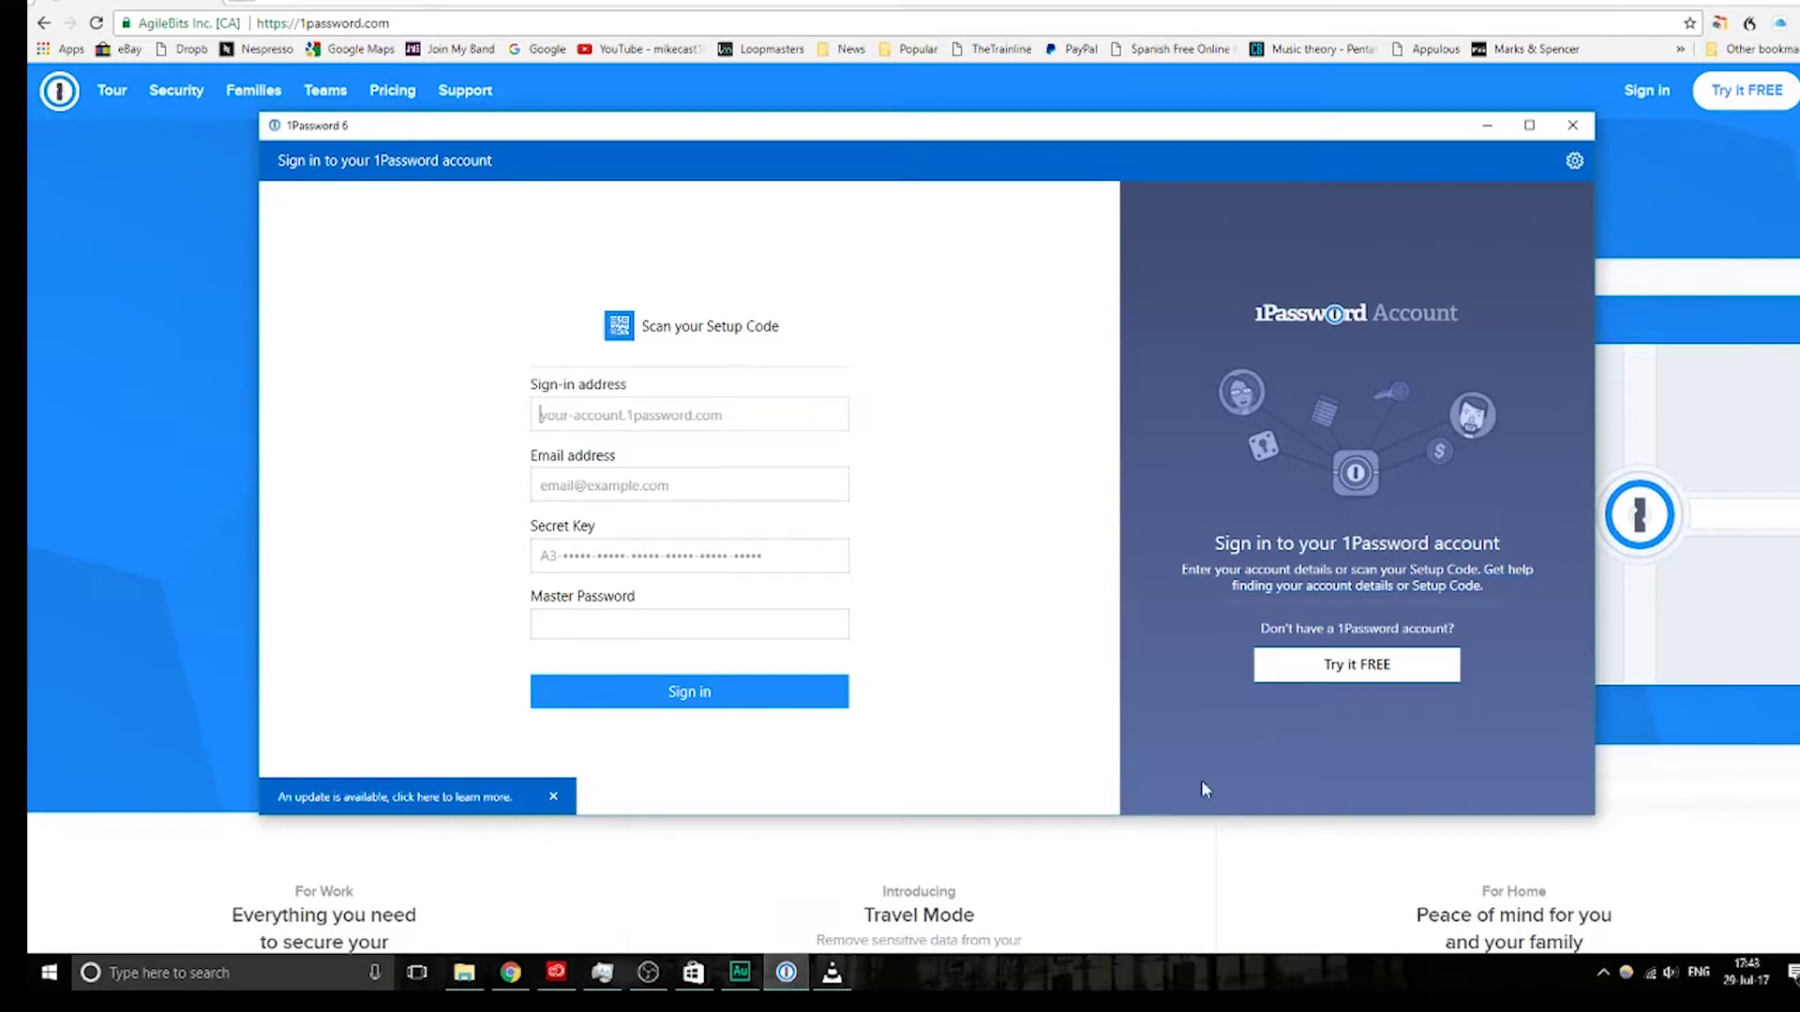
{"action": "left_click", "coordinate": [1657, 92]}
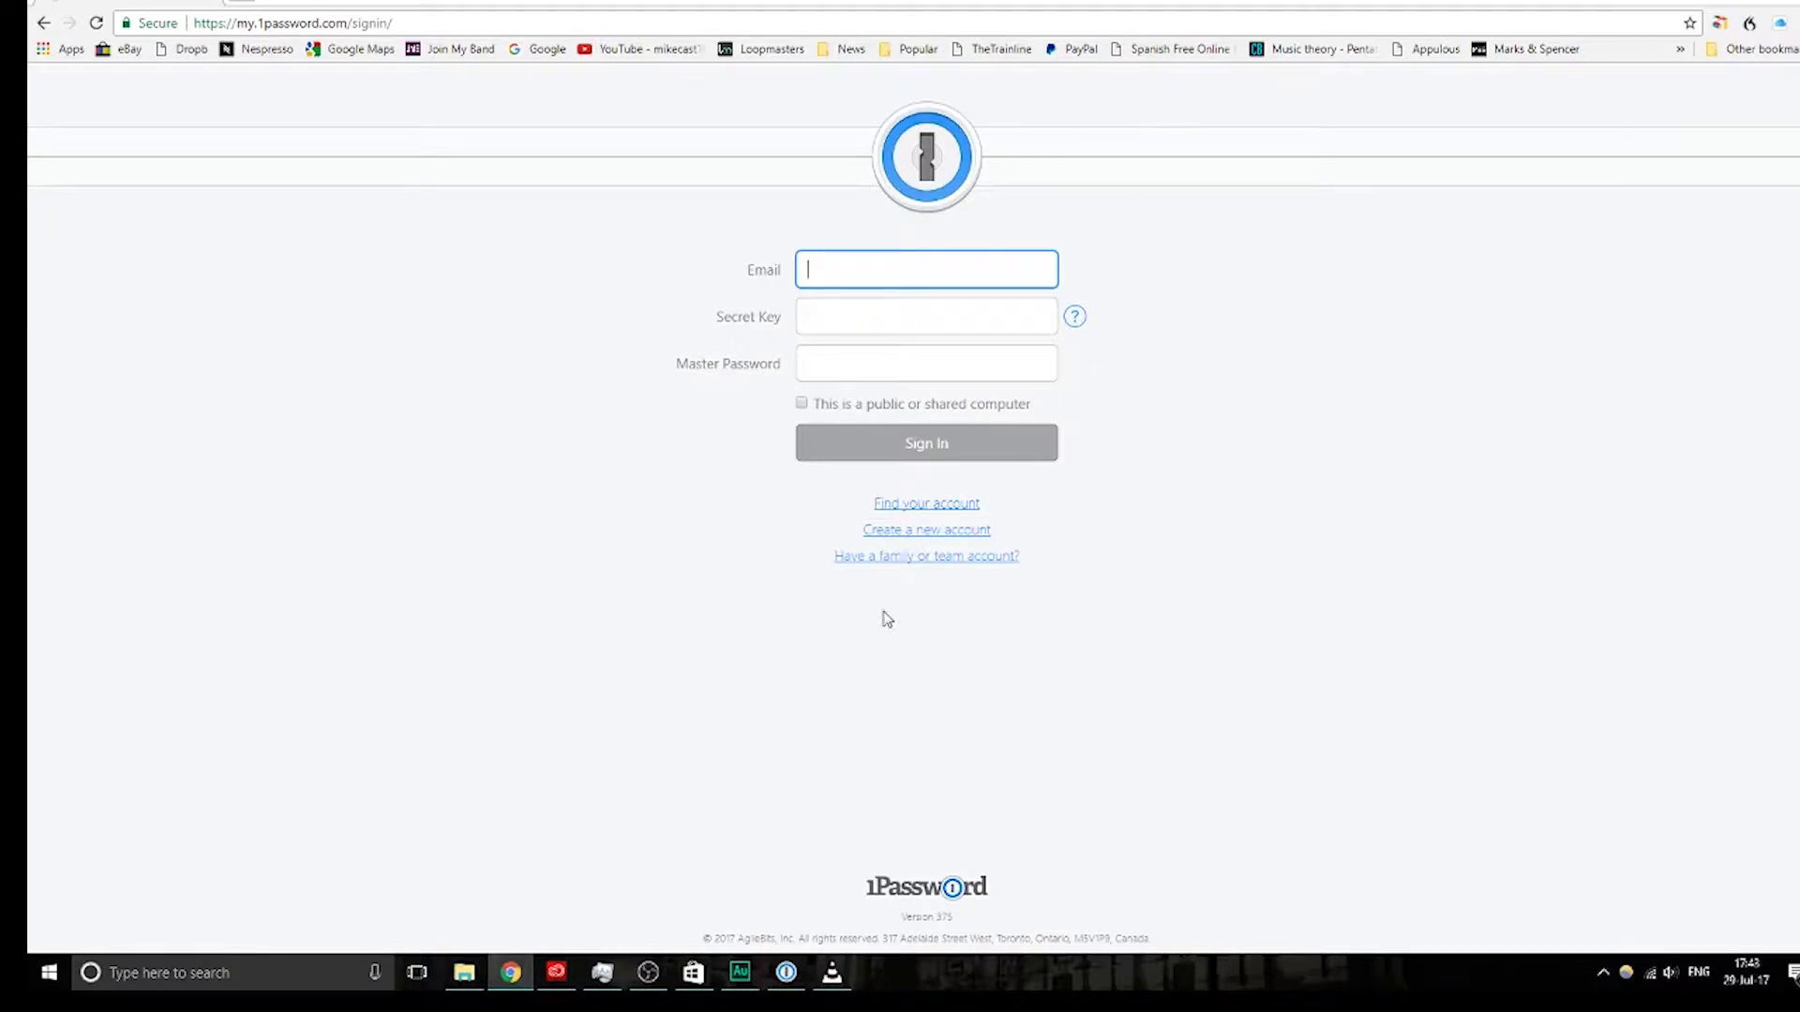
Begin an Individual account signup, then switch to the 1Password 6 vault of 110 items.
{"action": "left_click", "coordinate": [914, 532]}
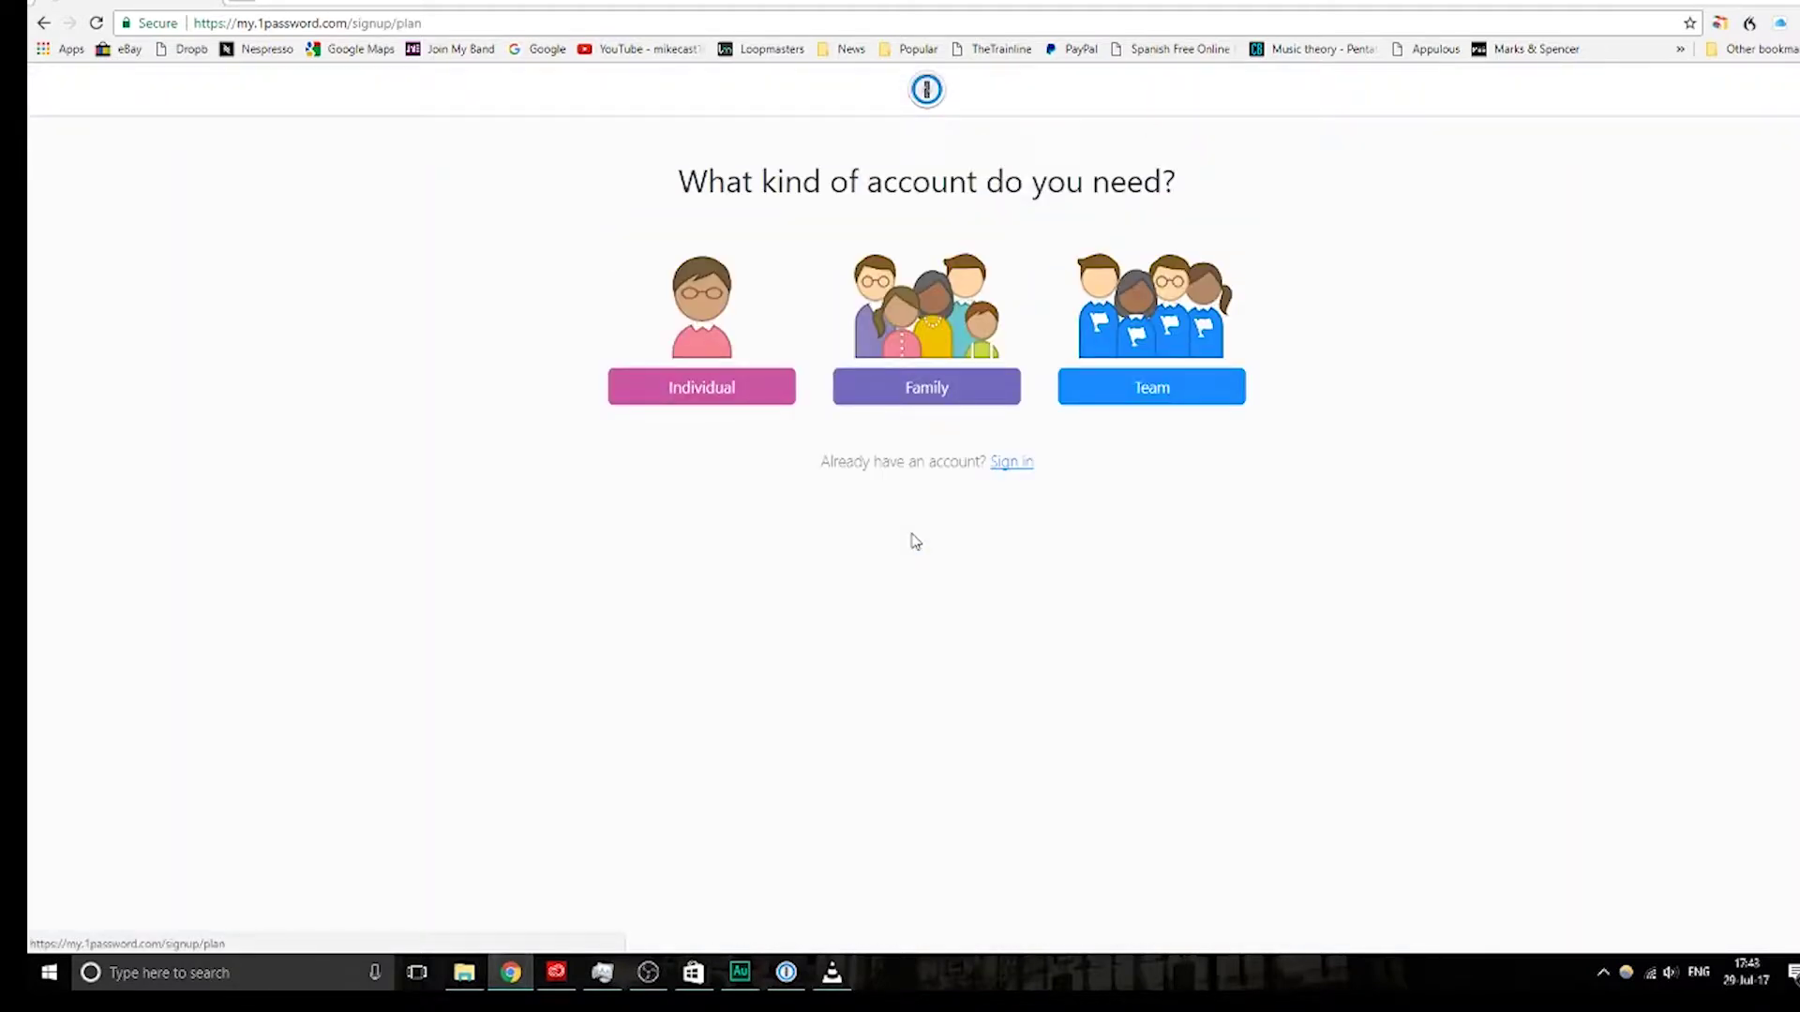
{"action": "left_click", "coordinate": [688, 392]}
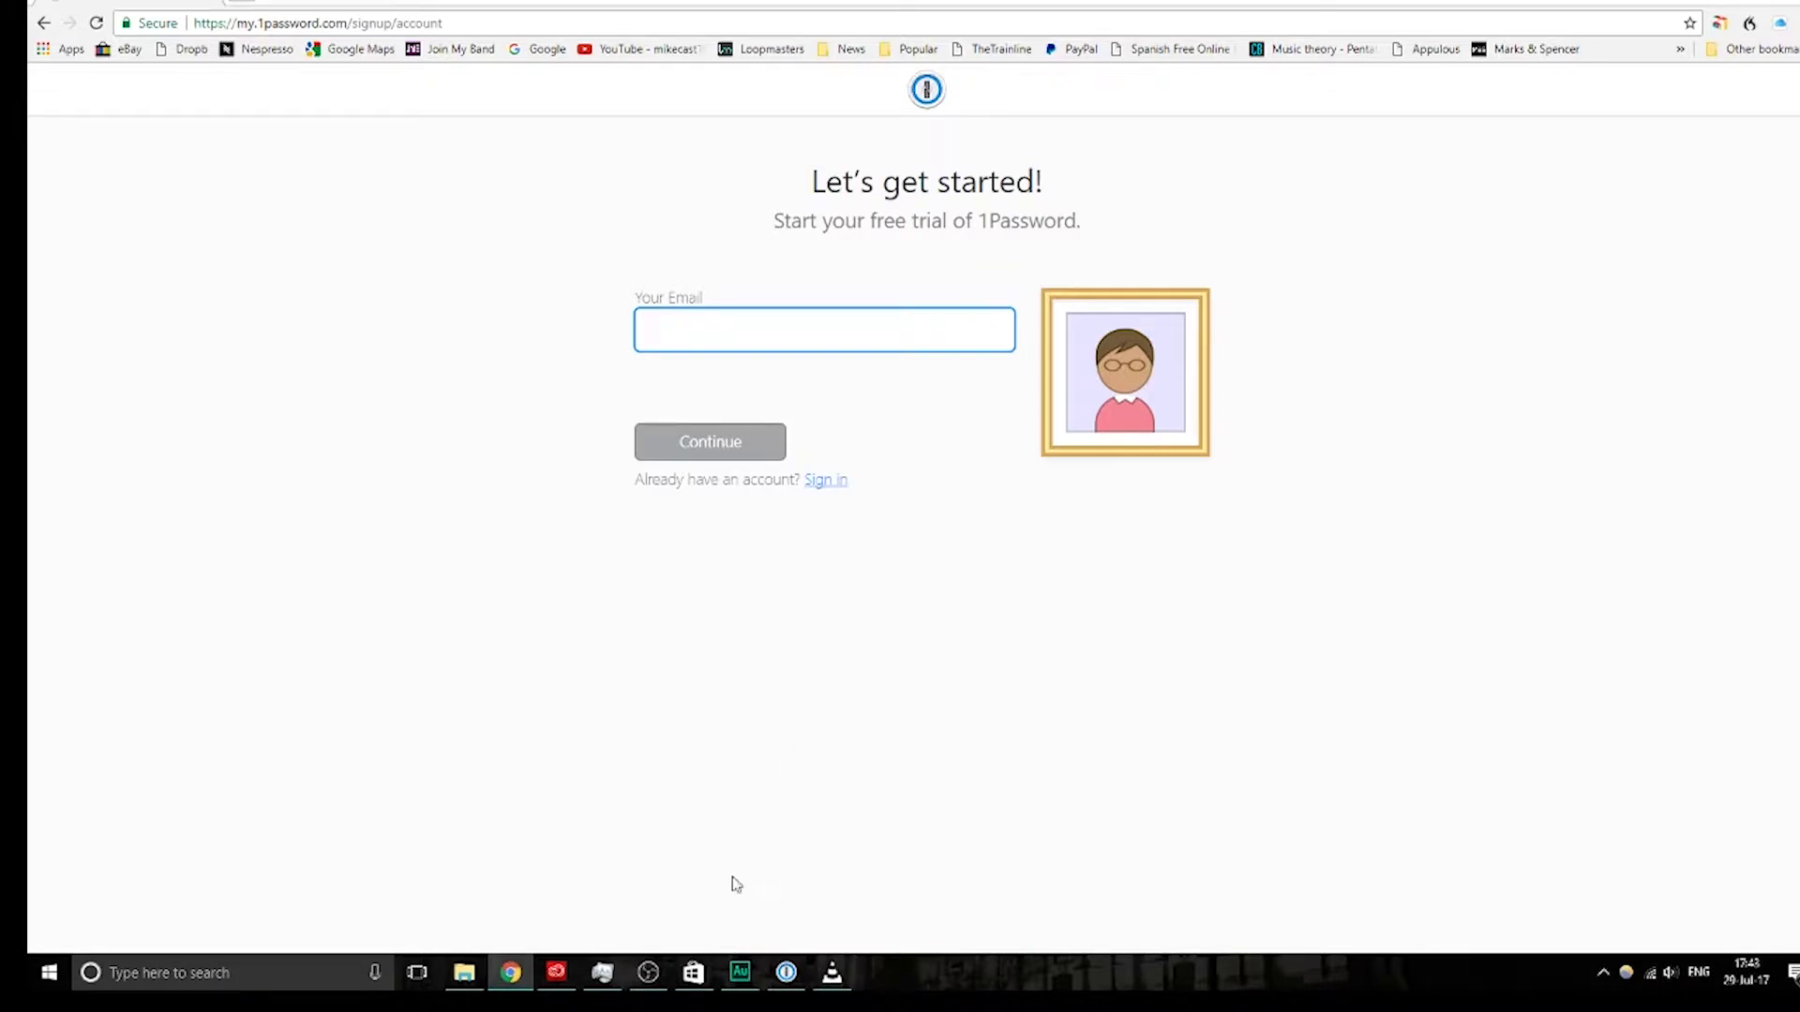
{"action": "left_click", "coordinate": [787, 975]}
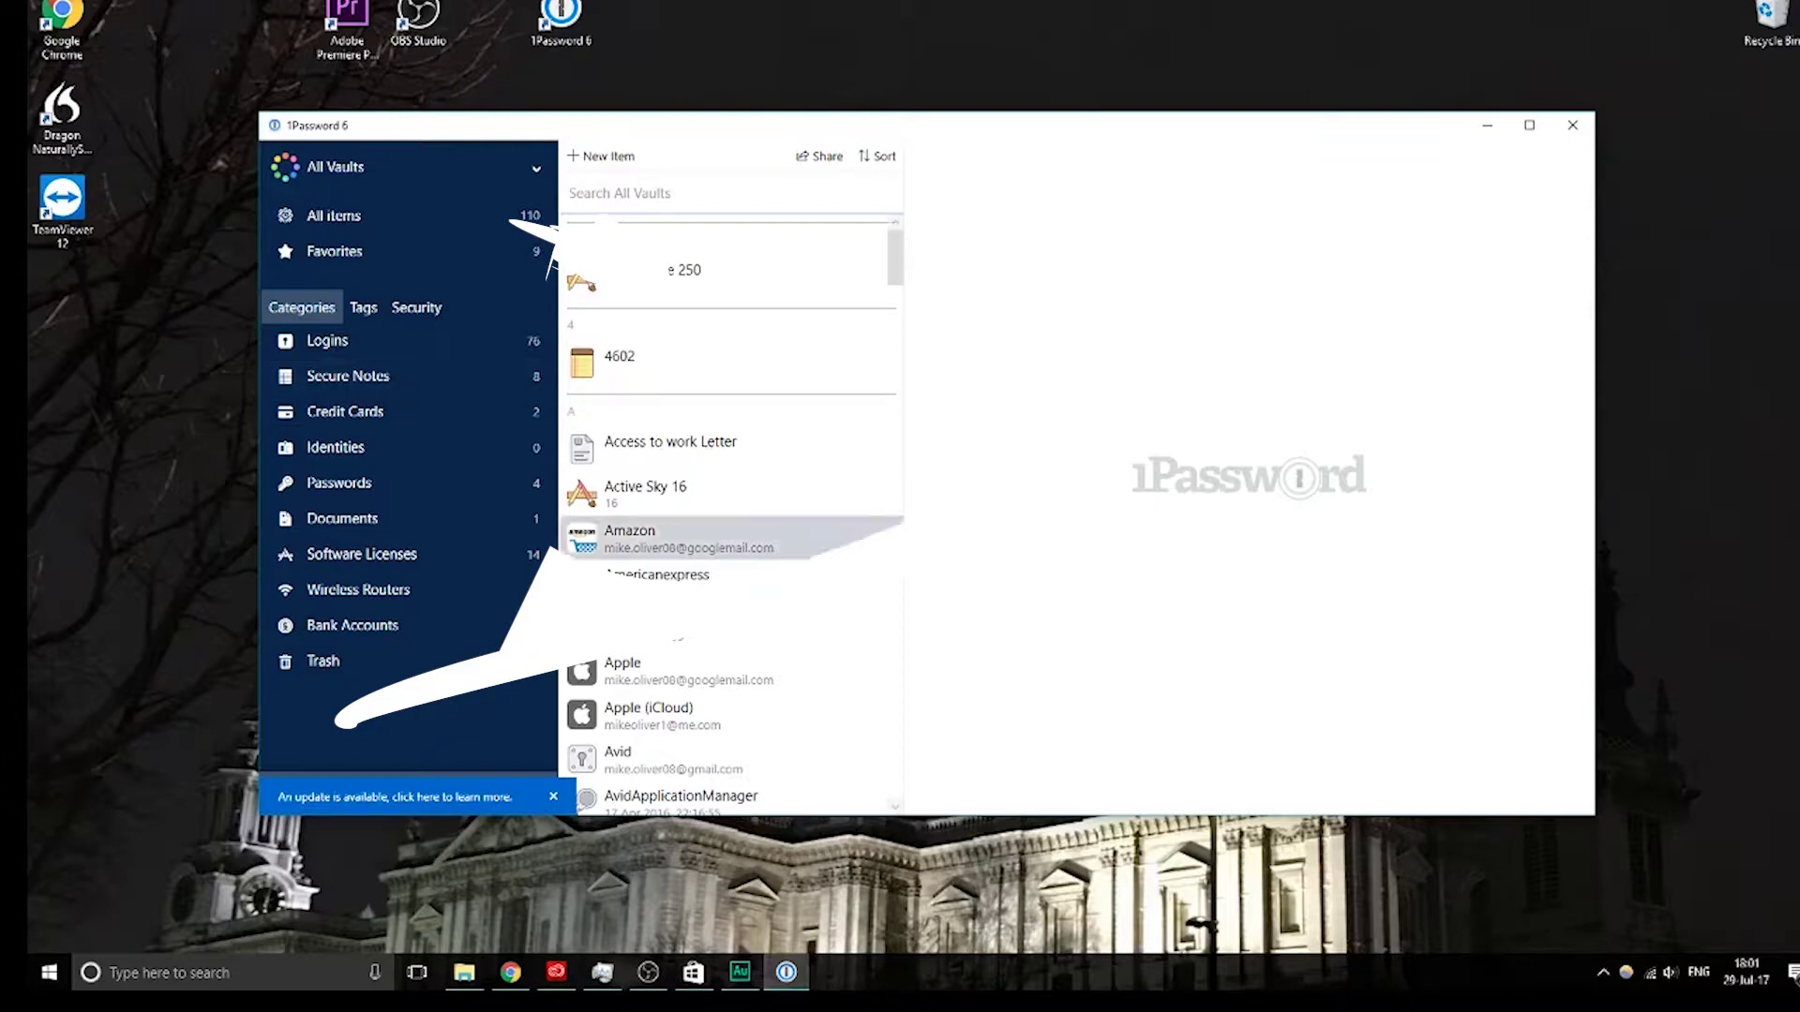
Browse All Items, then filter the vault to Logins and Software Licenses and scroll their entries.
{"action": "scroll", "coordinate": [657, 542], "scroll_direction": "down", "scroll_amount": 5}
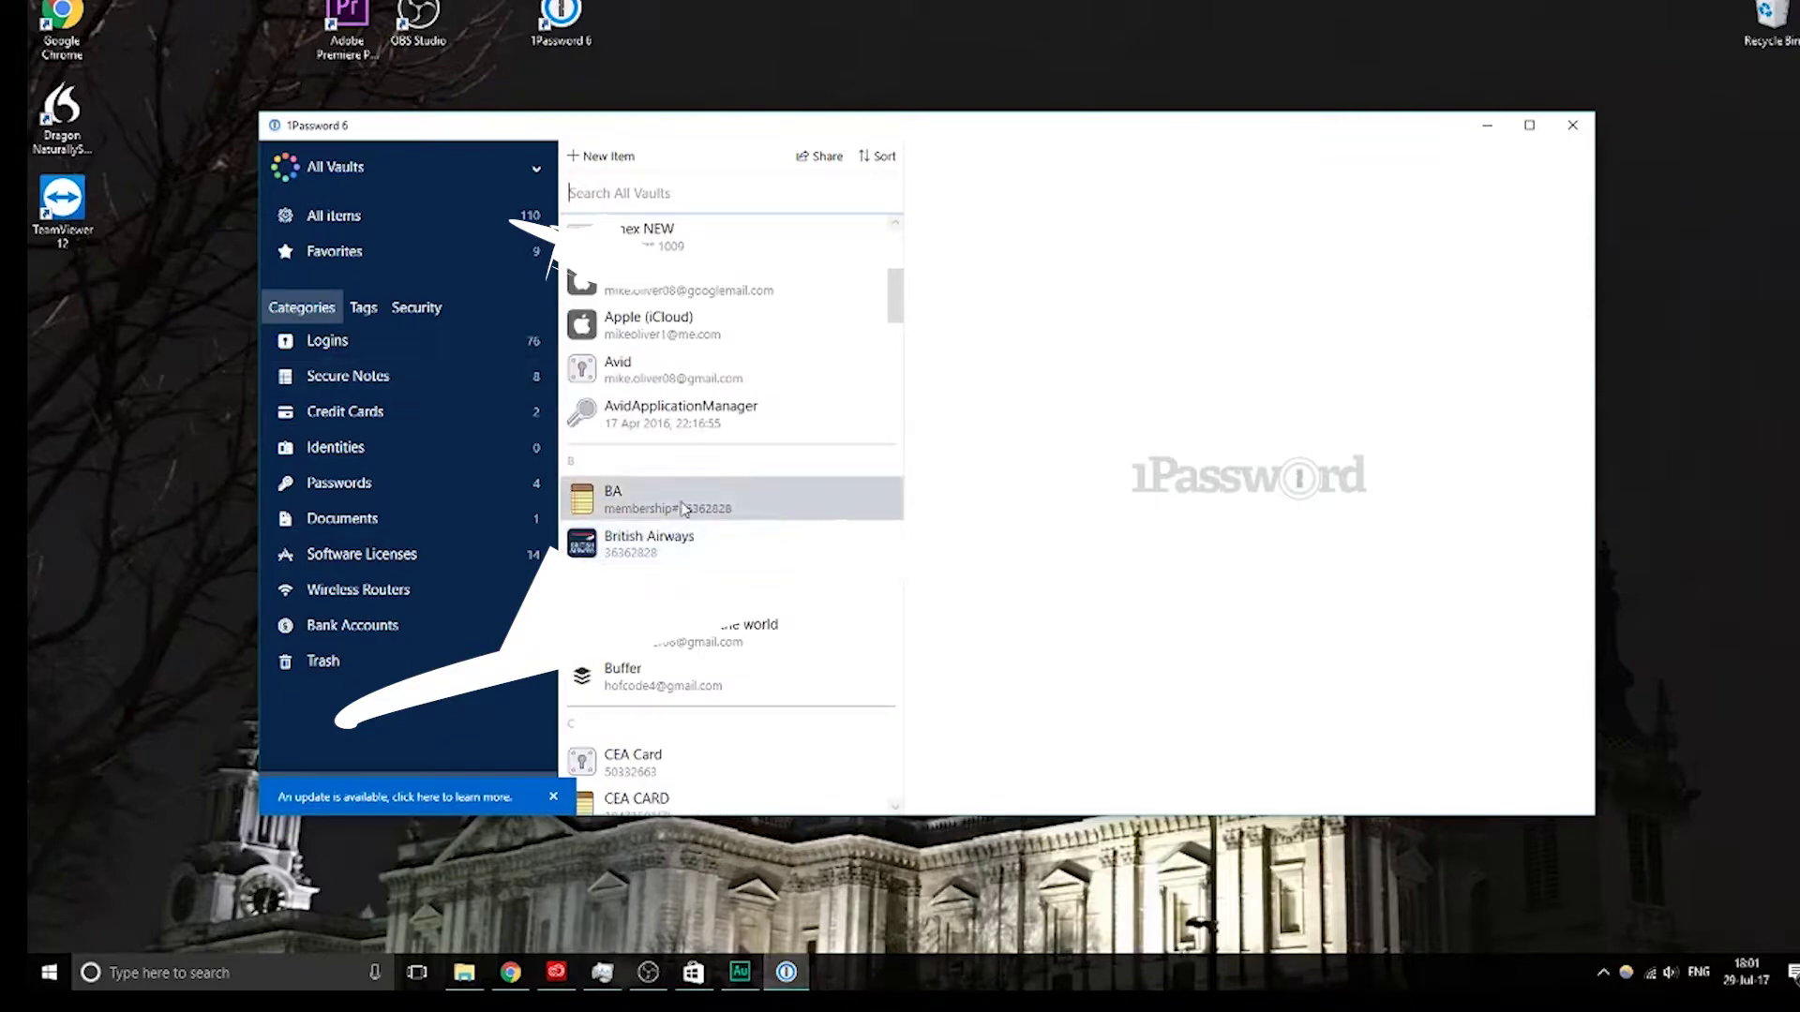
{"action": "scroll", "coordinate": [750, 563], "scroll_direction": "down", "scroll_amount": 3}
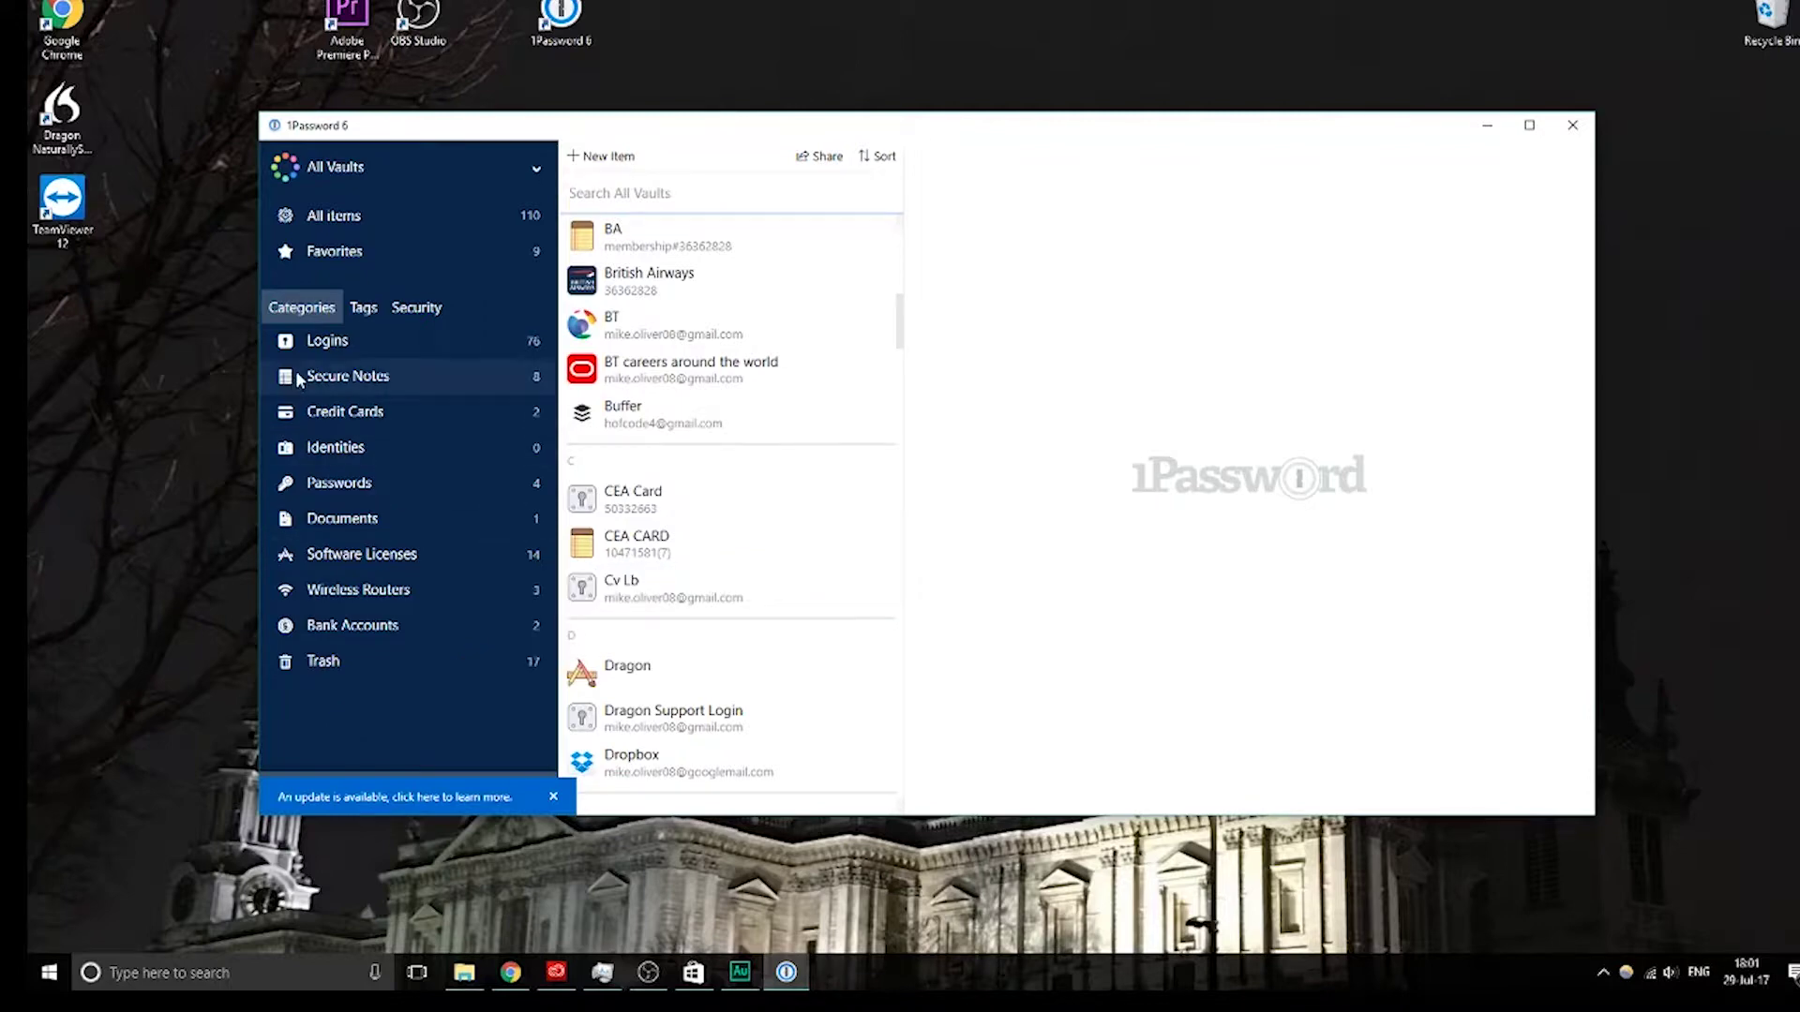
{"action": "left_click", "coordinate": [324, 347]}
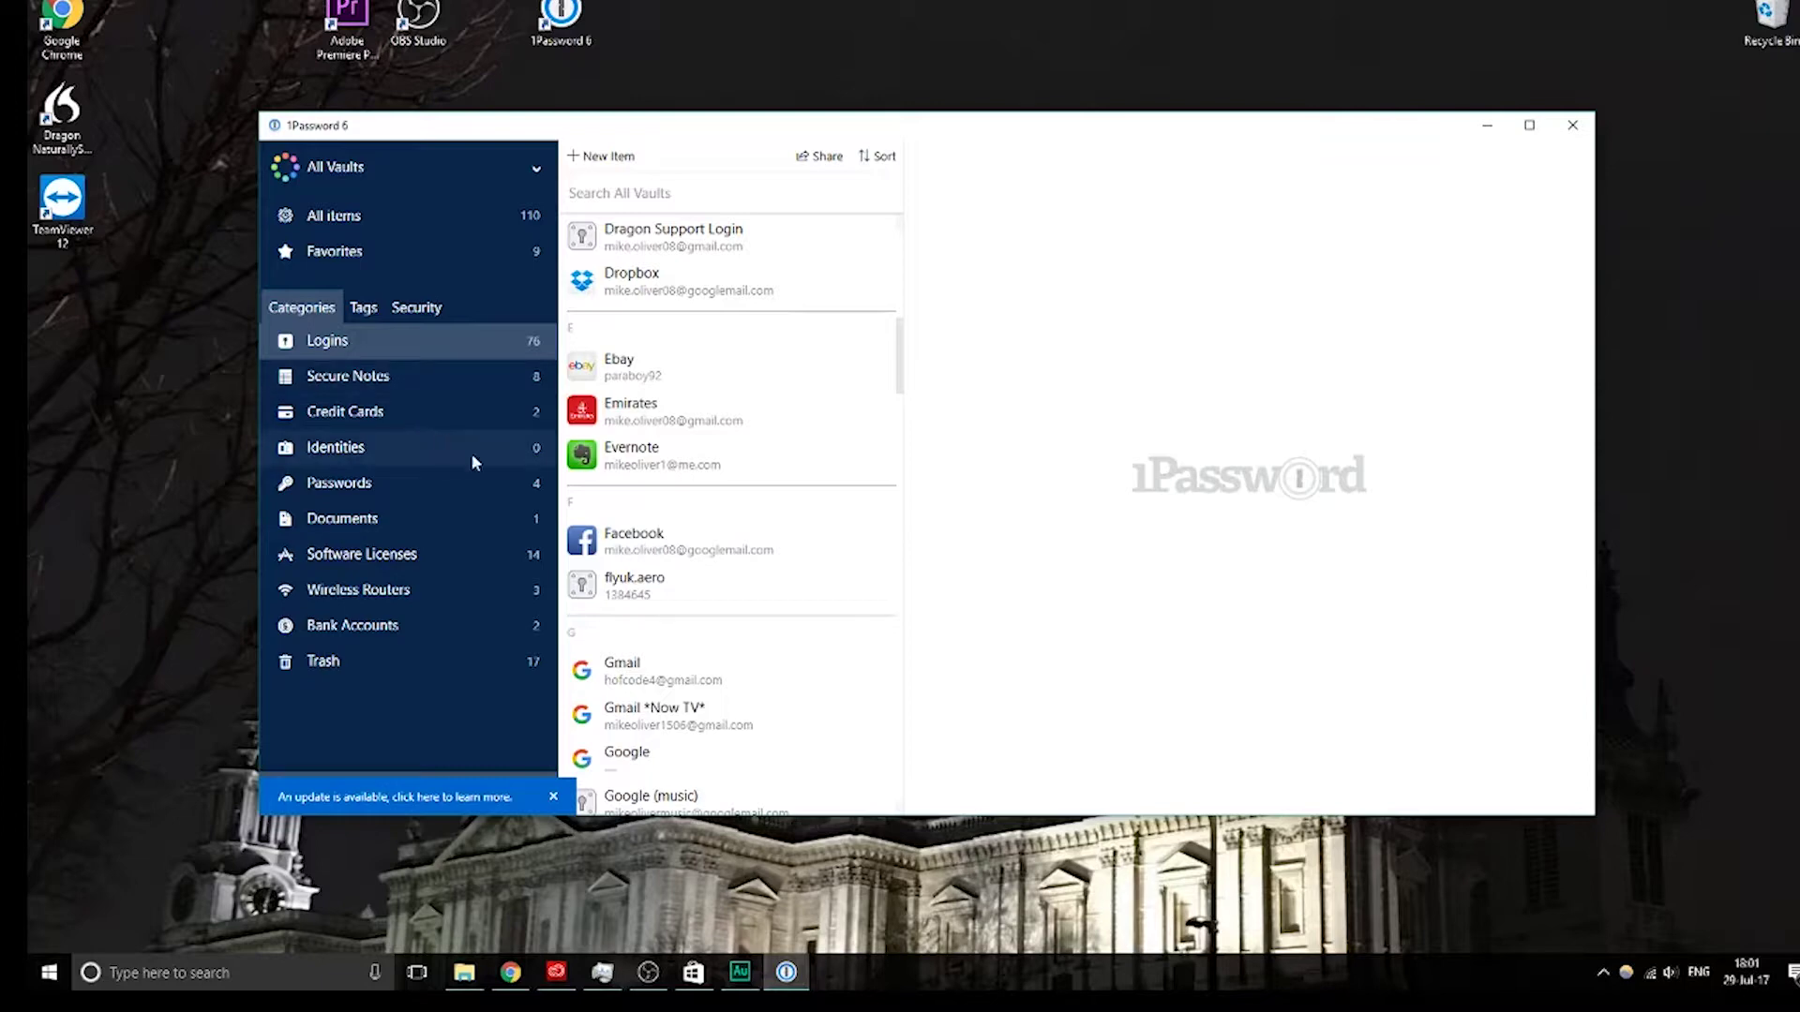
{"action": "scroll", "coordinate": [731, 539], "scroll_direction": "down", "scroll_amount": 3}
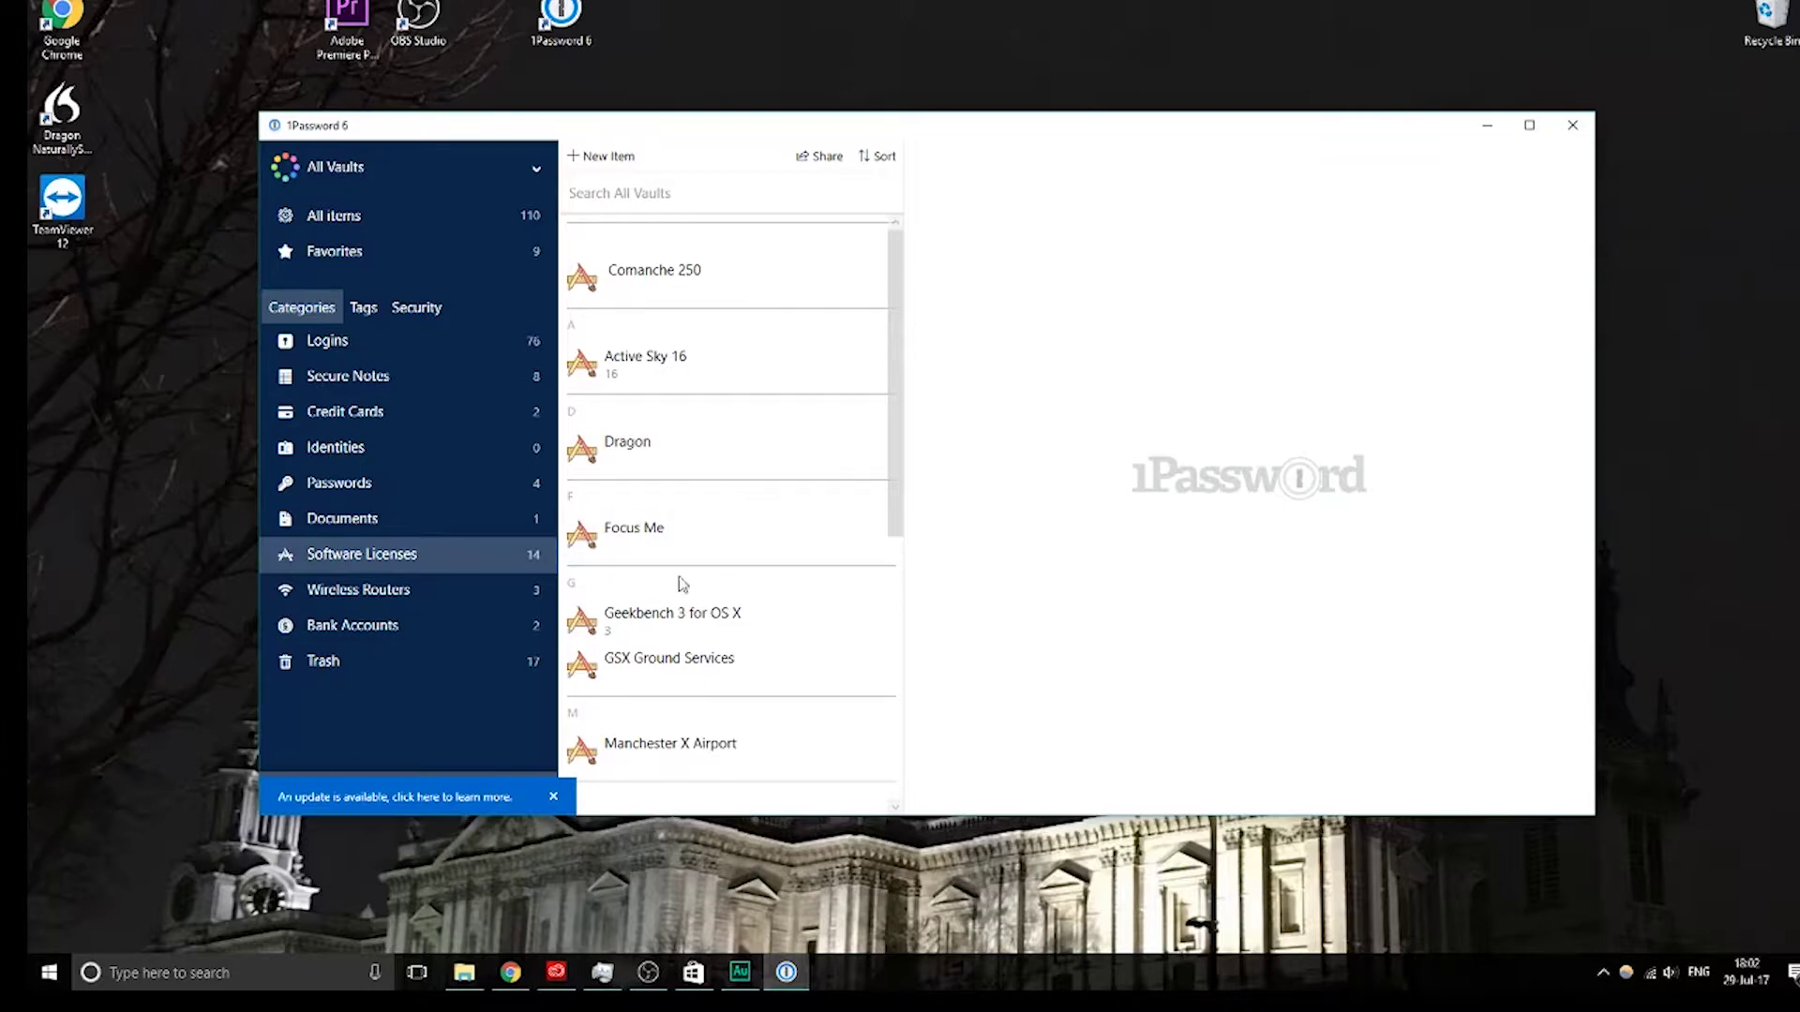
{"action": "scroll", "coordinate": [682, 609], "scroll_direction": "down", "scroll_amount": 3}
{"action": "scroll", "coordinate": [668, 661], "scroll_direction": "down", "scroll_amount": 2}
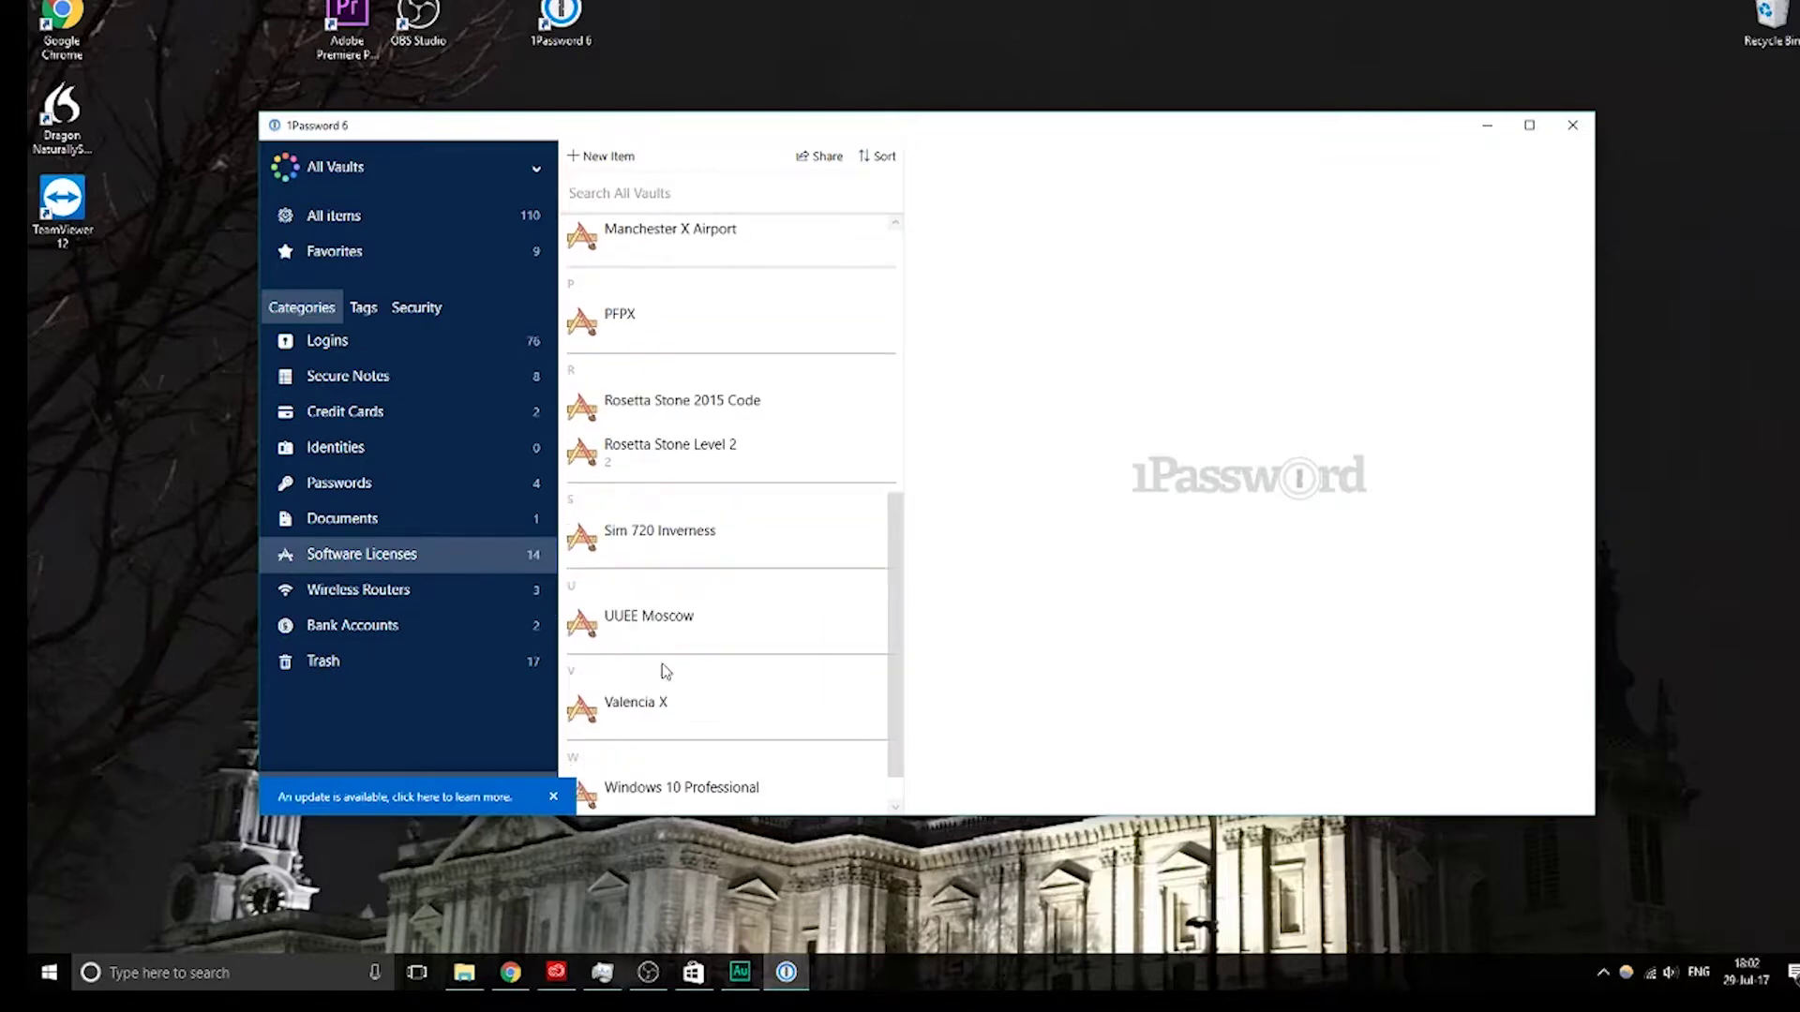
{"action": "scroll", "coordinate": [666, 685], "scroll_direction": "up", "scroll_amount": 3}
{"action": "scroll", "coordinate": [665, 705], "scroll_direction": "up", "scroll_amount": 2}
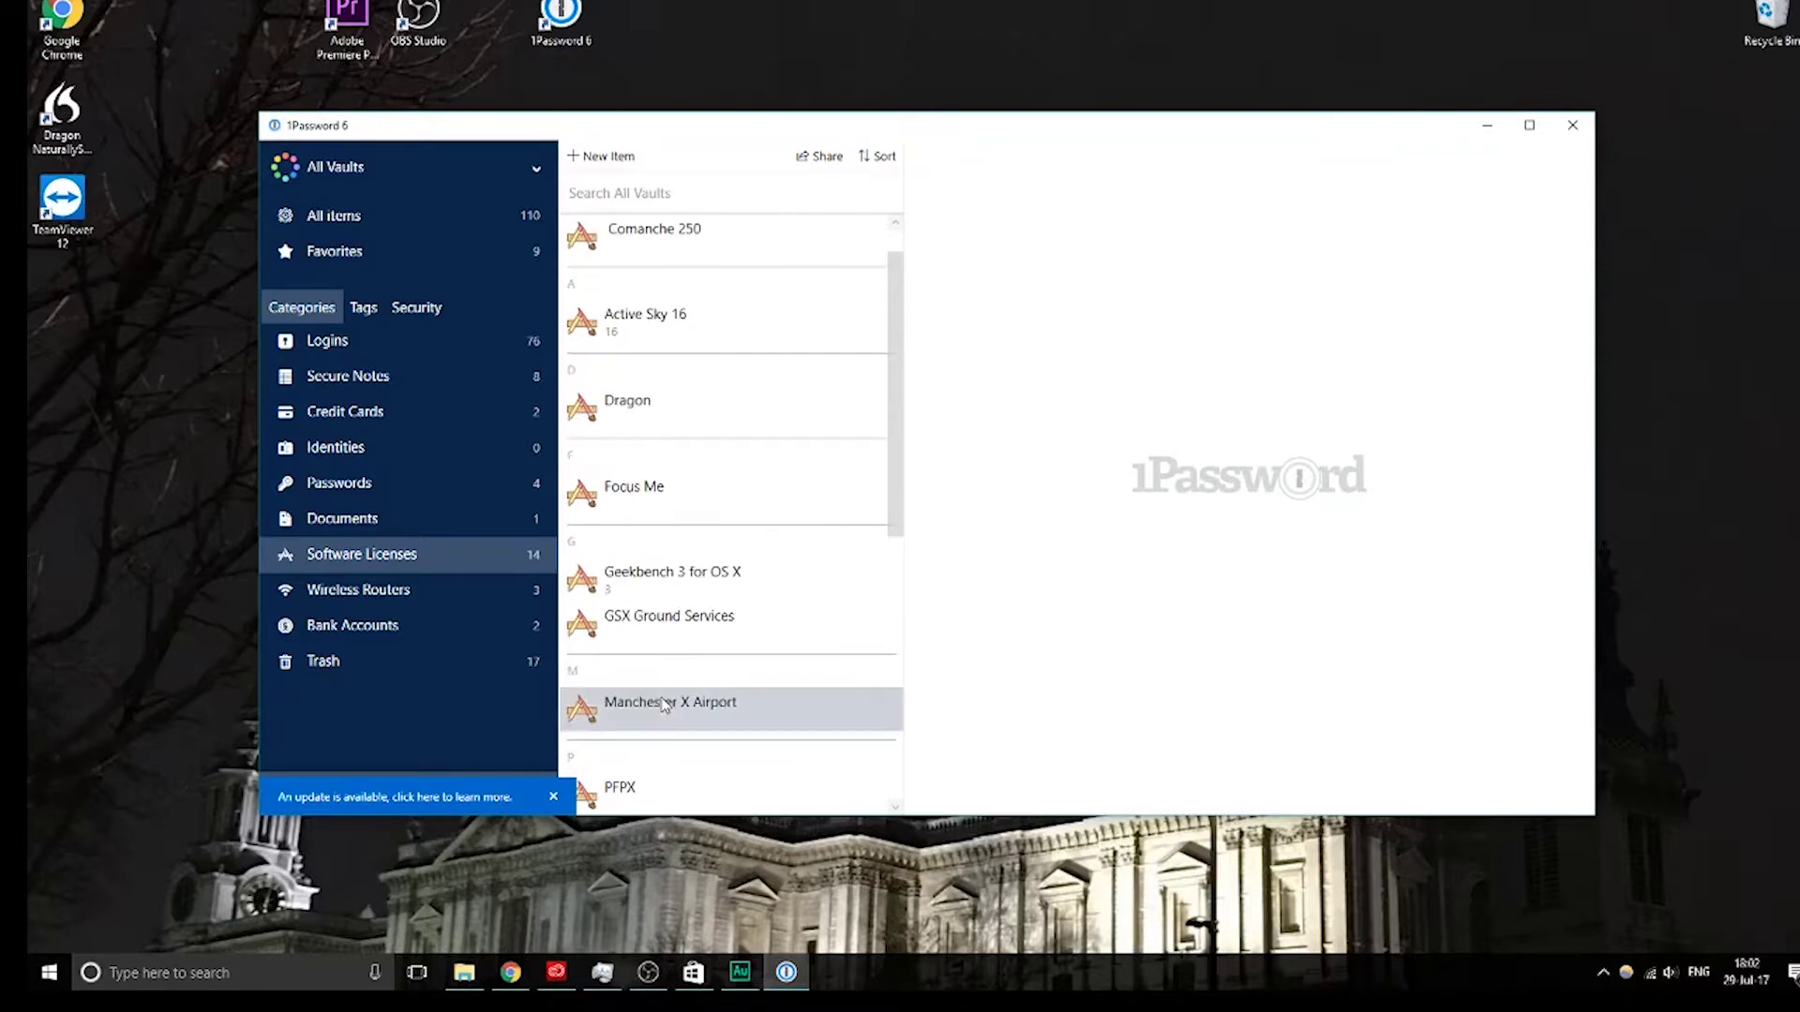
{"action": "scroll", "coordinate": [664, 704], "scroll_direction": "up", "scroll_amount": 1}
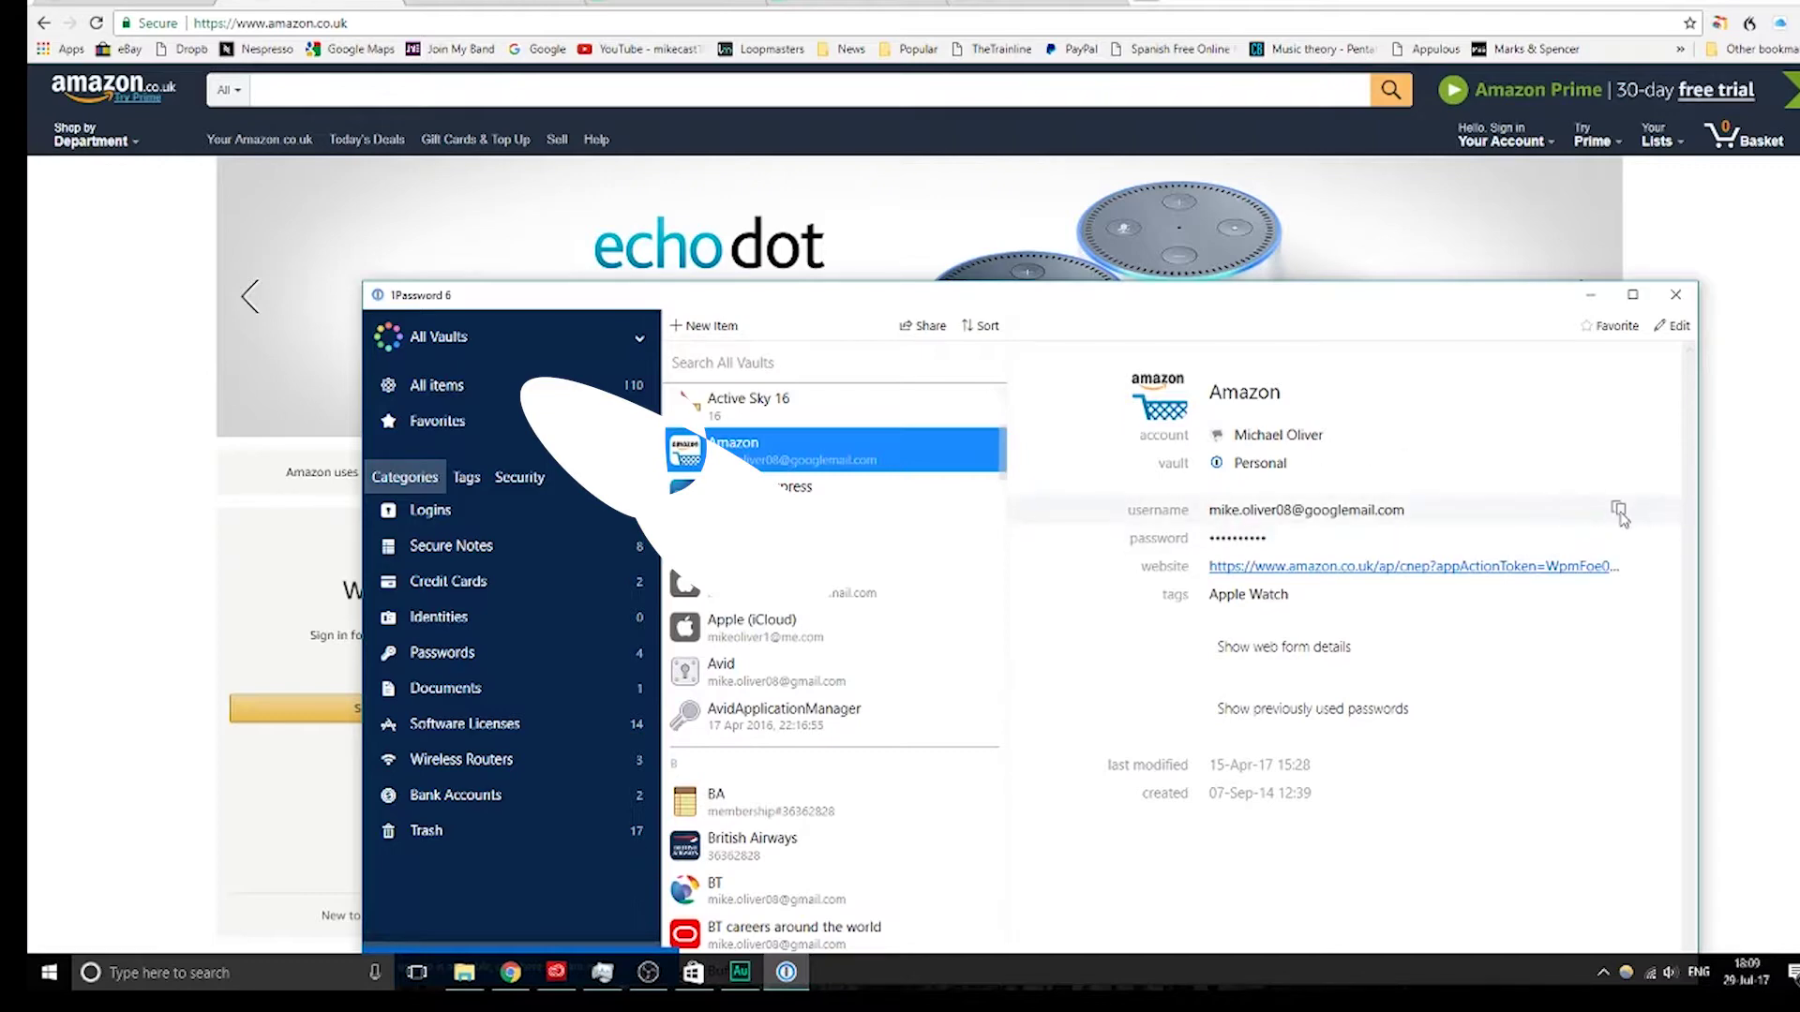
Copy the stored Amazon username into the email field of Amazon's sign-in page.
{"action": "left_click", "coordinate": [1617, 512]}
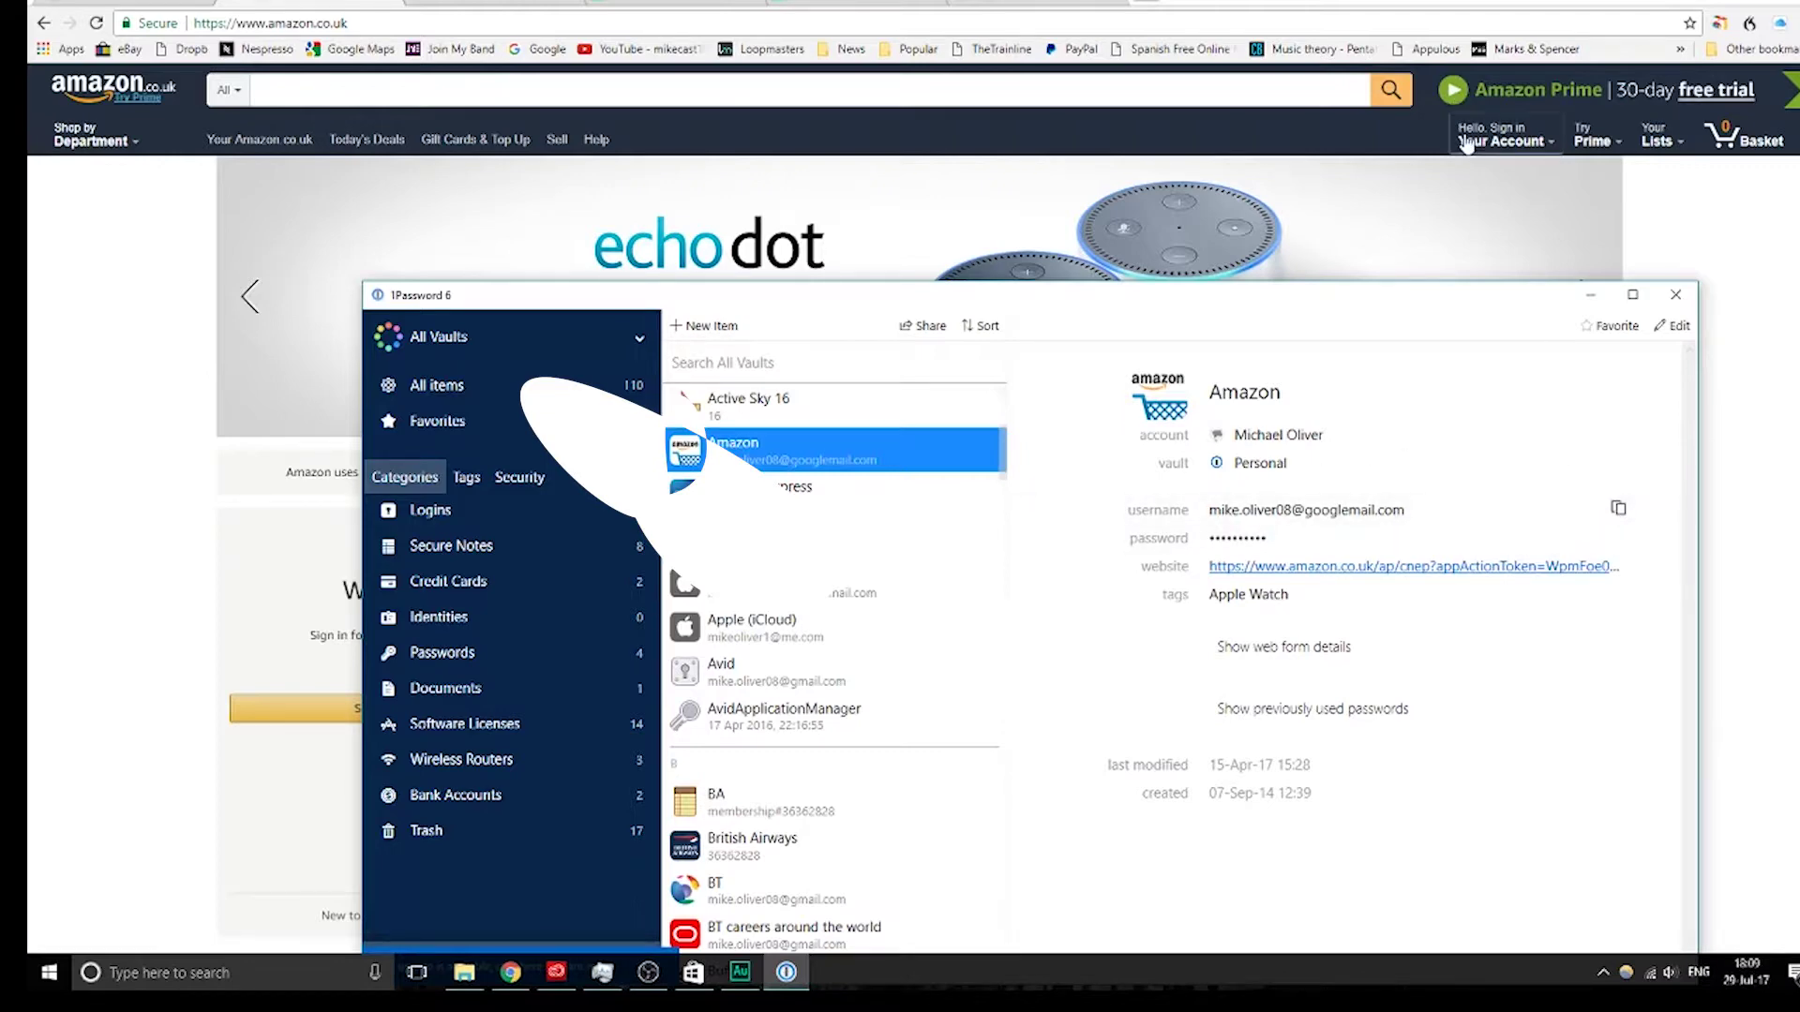
{"action": "left_click", "coordinate": [1504, 136]}
{"action": "right_click", "coordinate": [888, 218]}
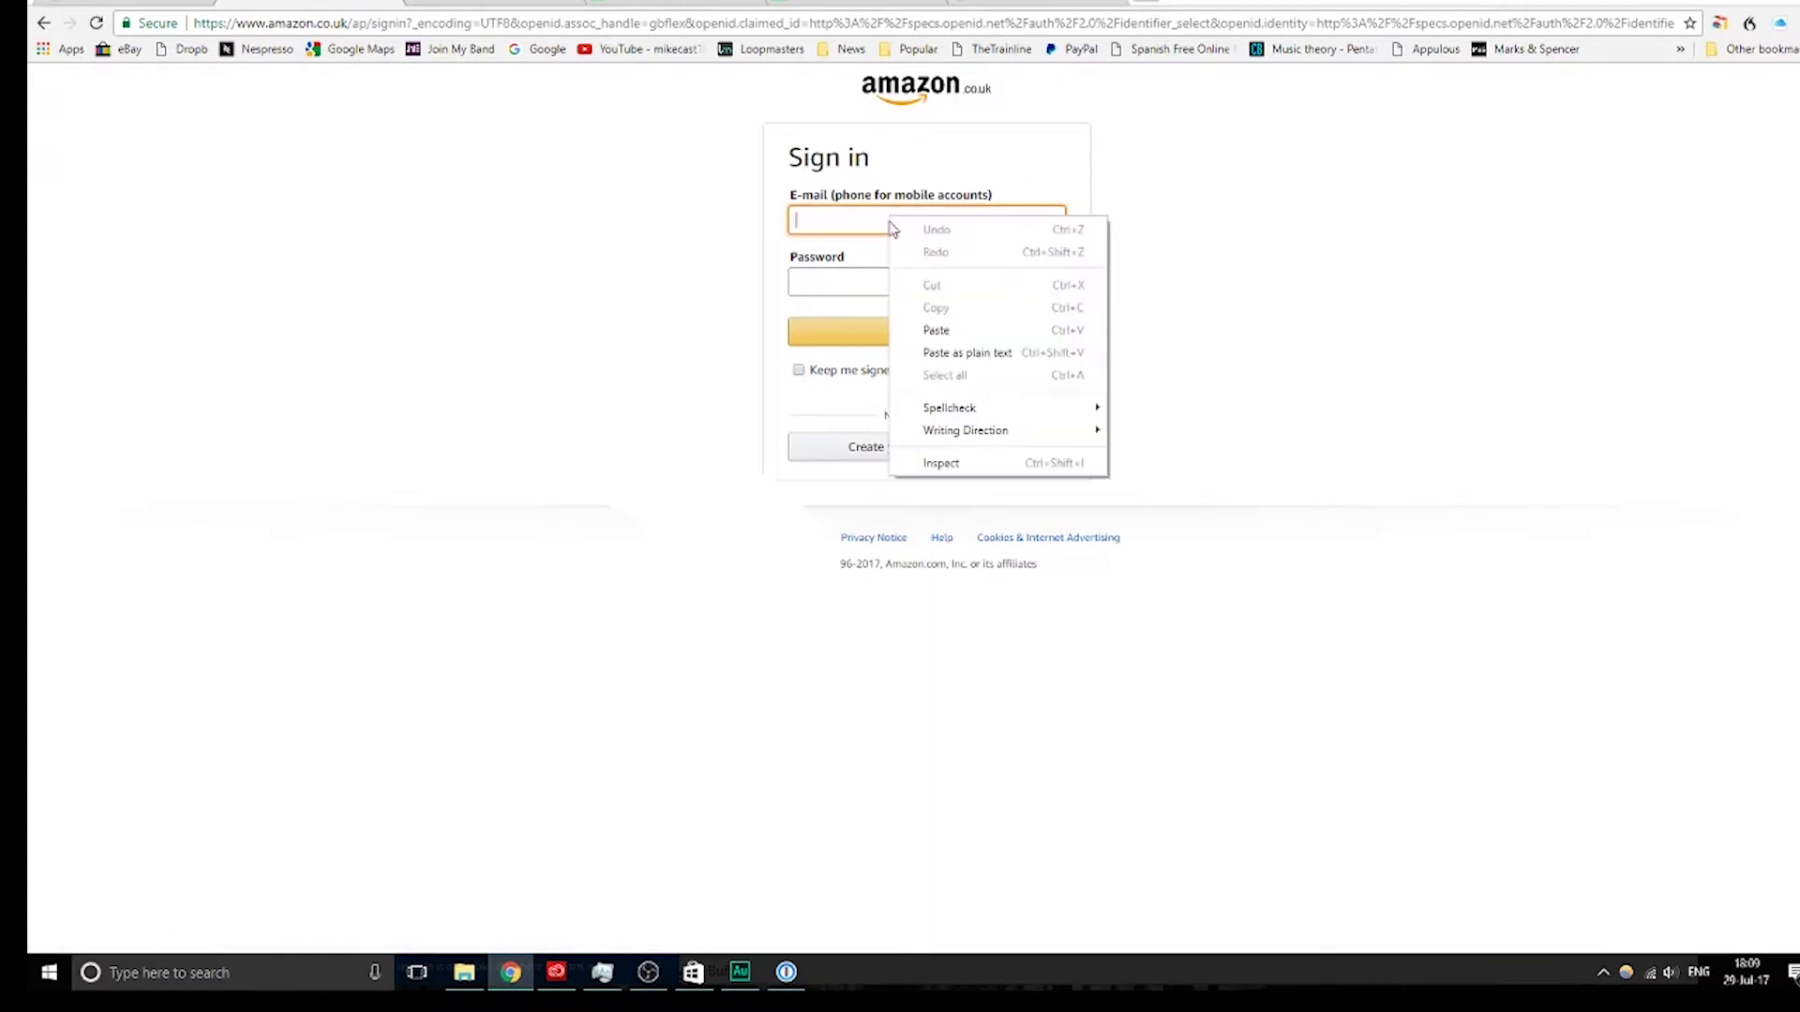
{"action": "left_click", "coordinate": [965, 329]}
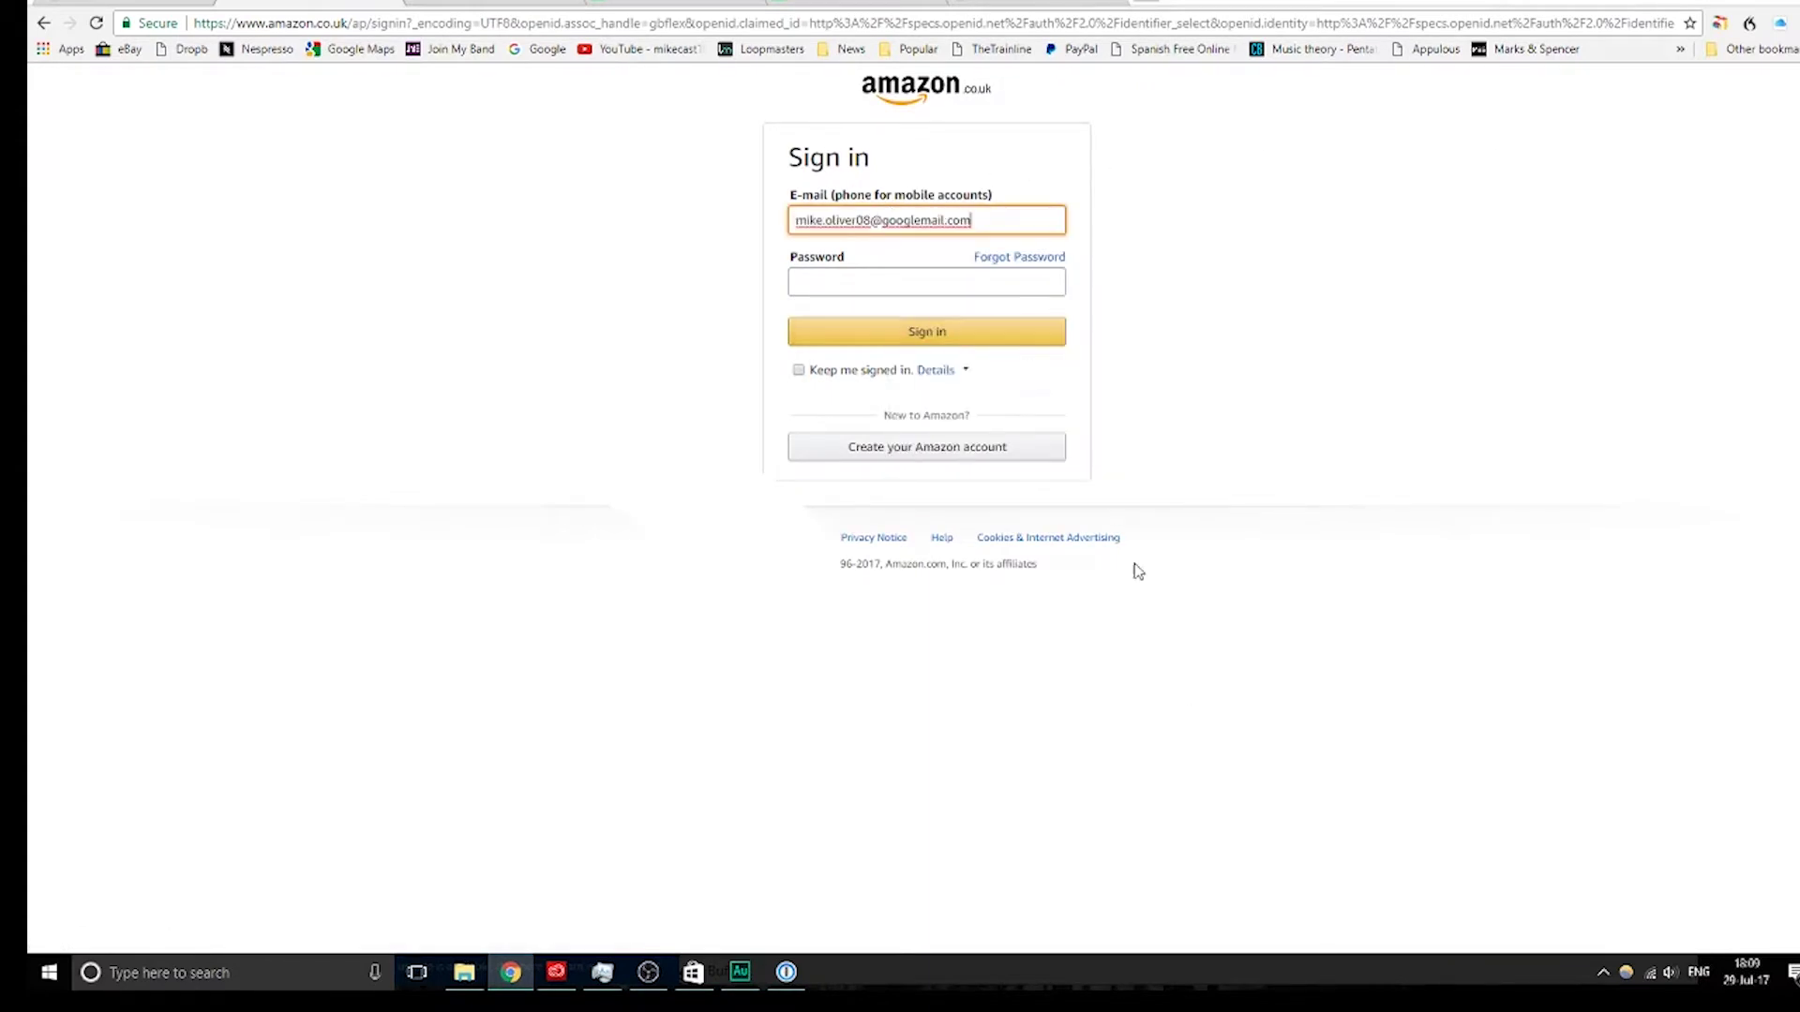
Paste the stored Amazon password into the sign-in page's password field and sign in to Amazon.
{"action": "left_click", "coordinate": [785, 972]}
{"action": "mouse_move", "coordinate": [1368, 553]}
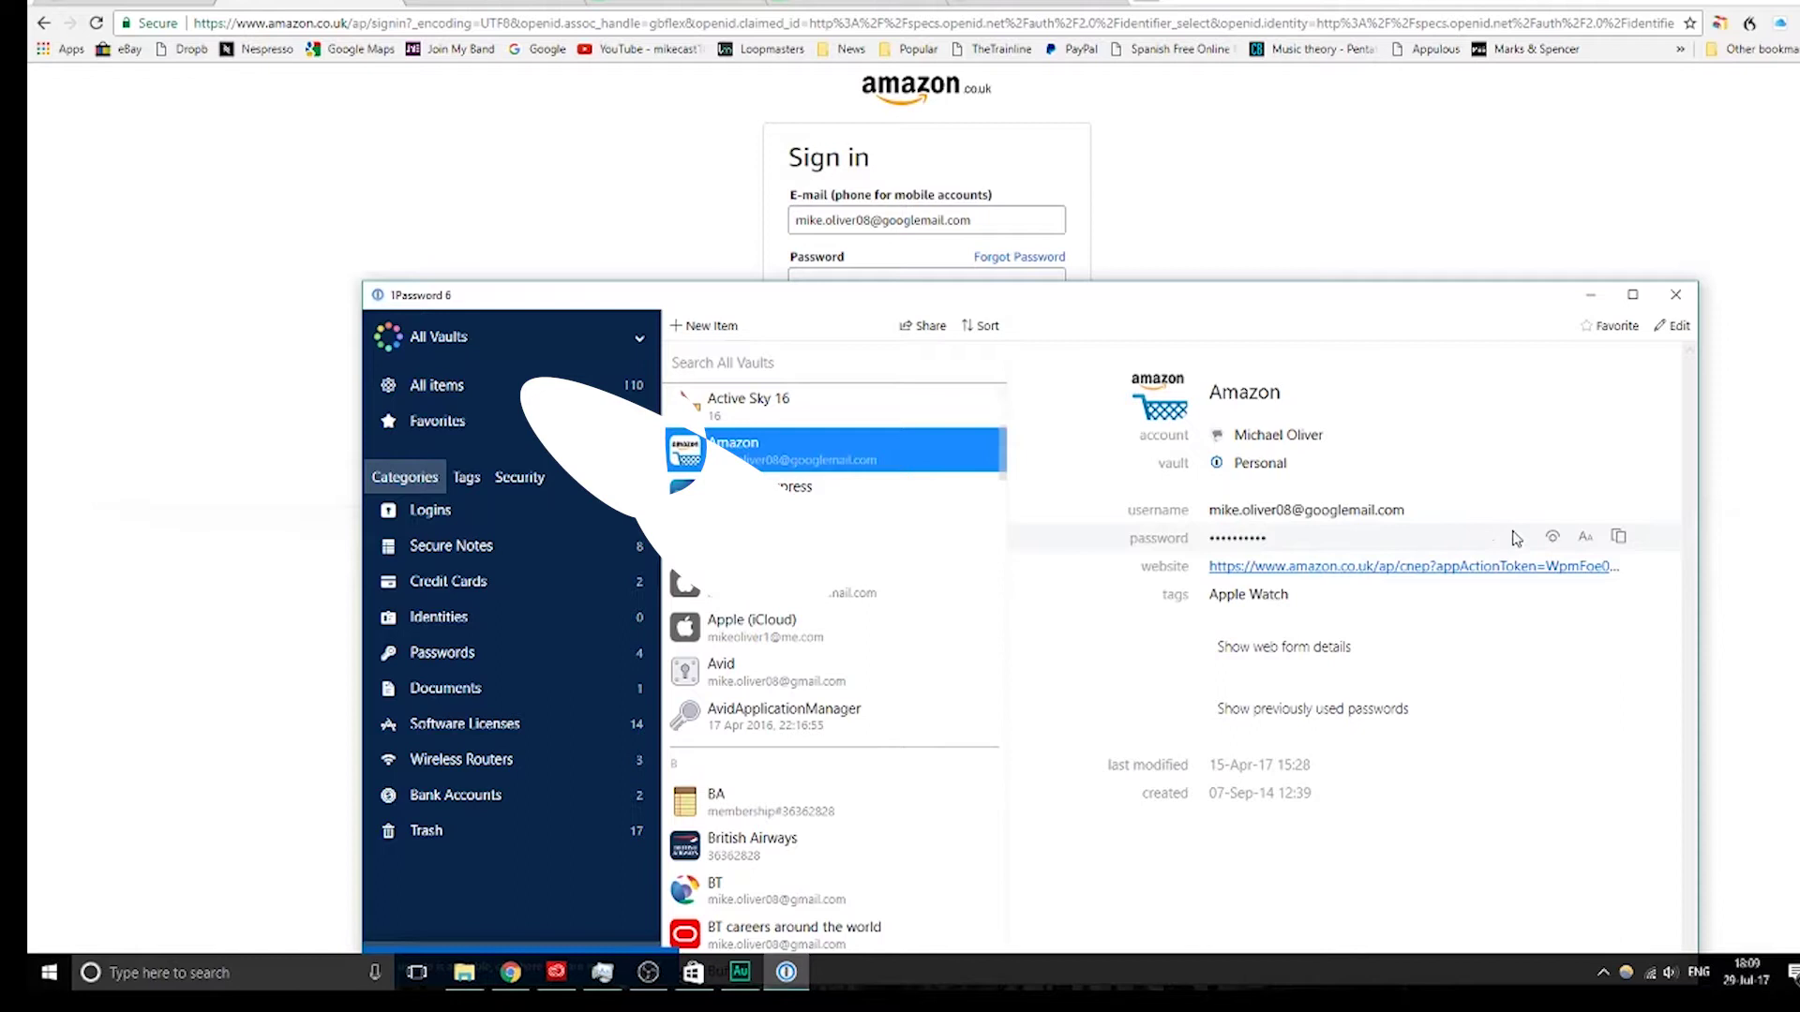
{"action": "left_click", "coordinate": [1619, 538]}
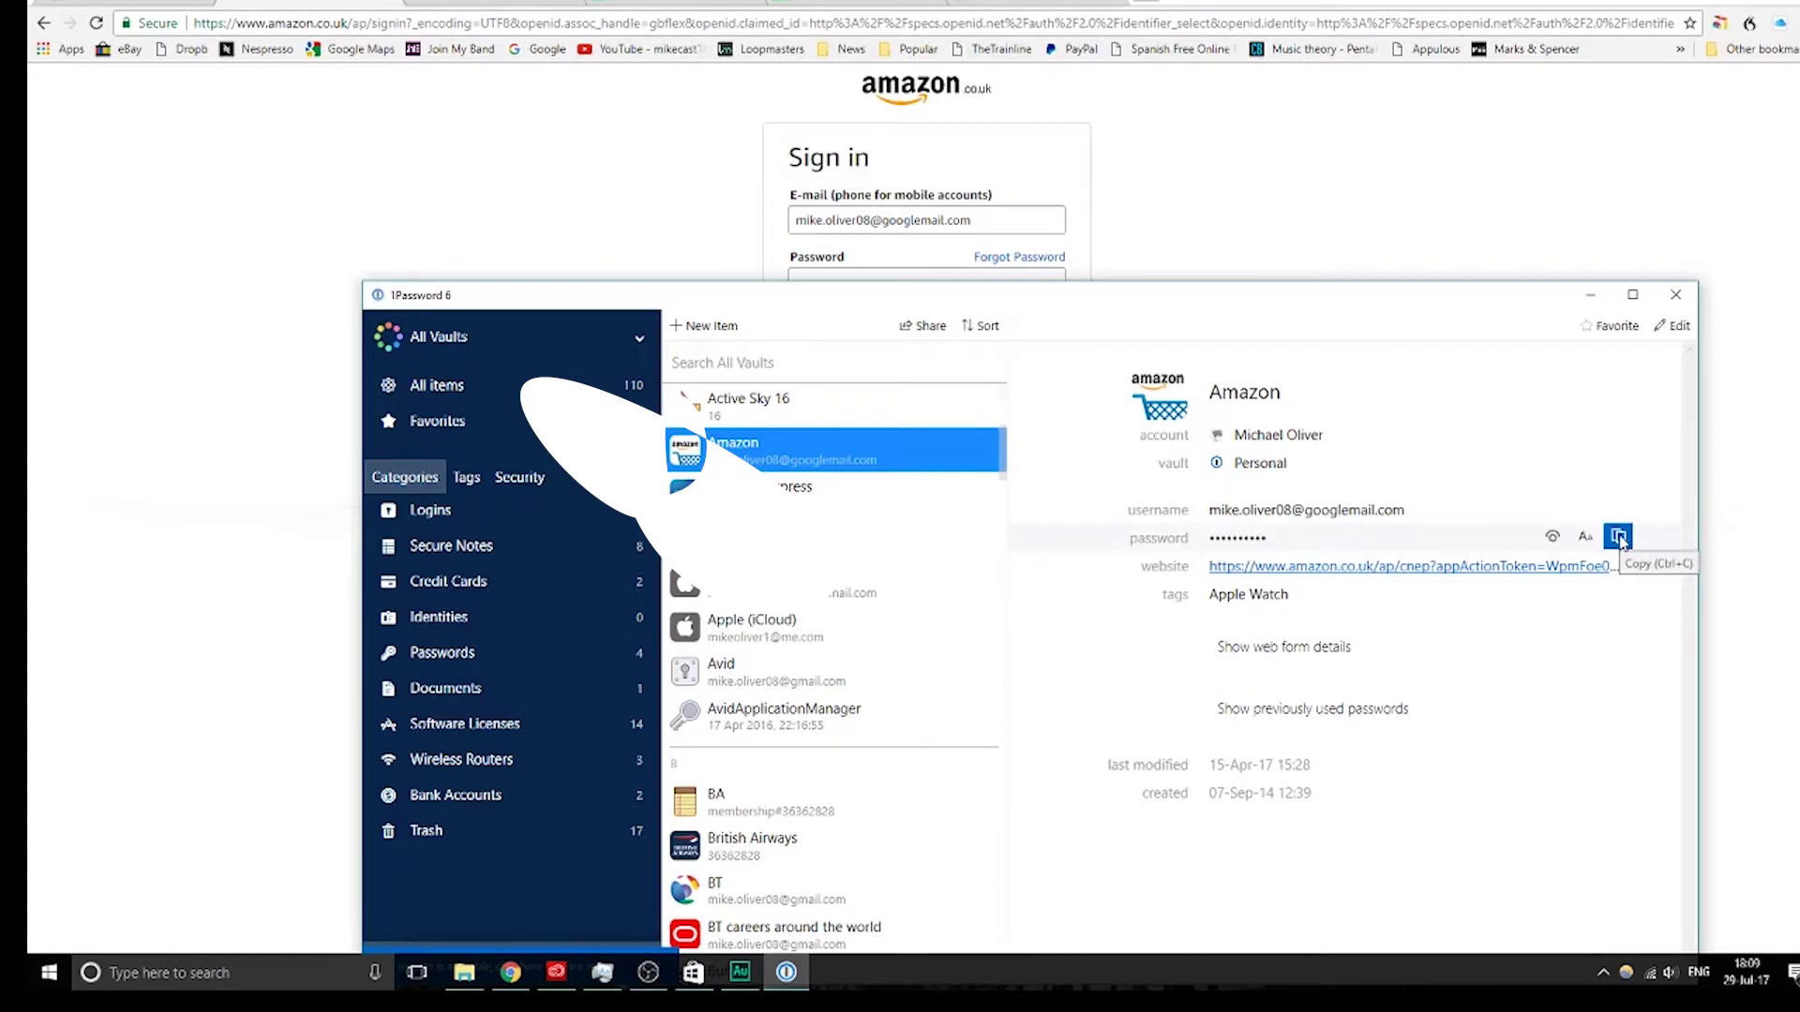
{"action": "left_click", "coordinate": [698, 256]}
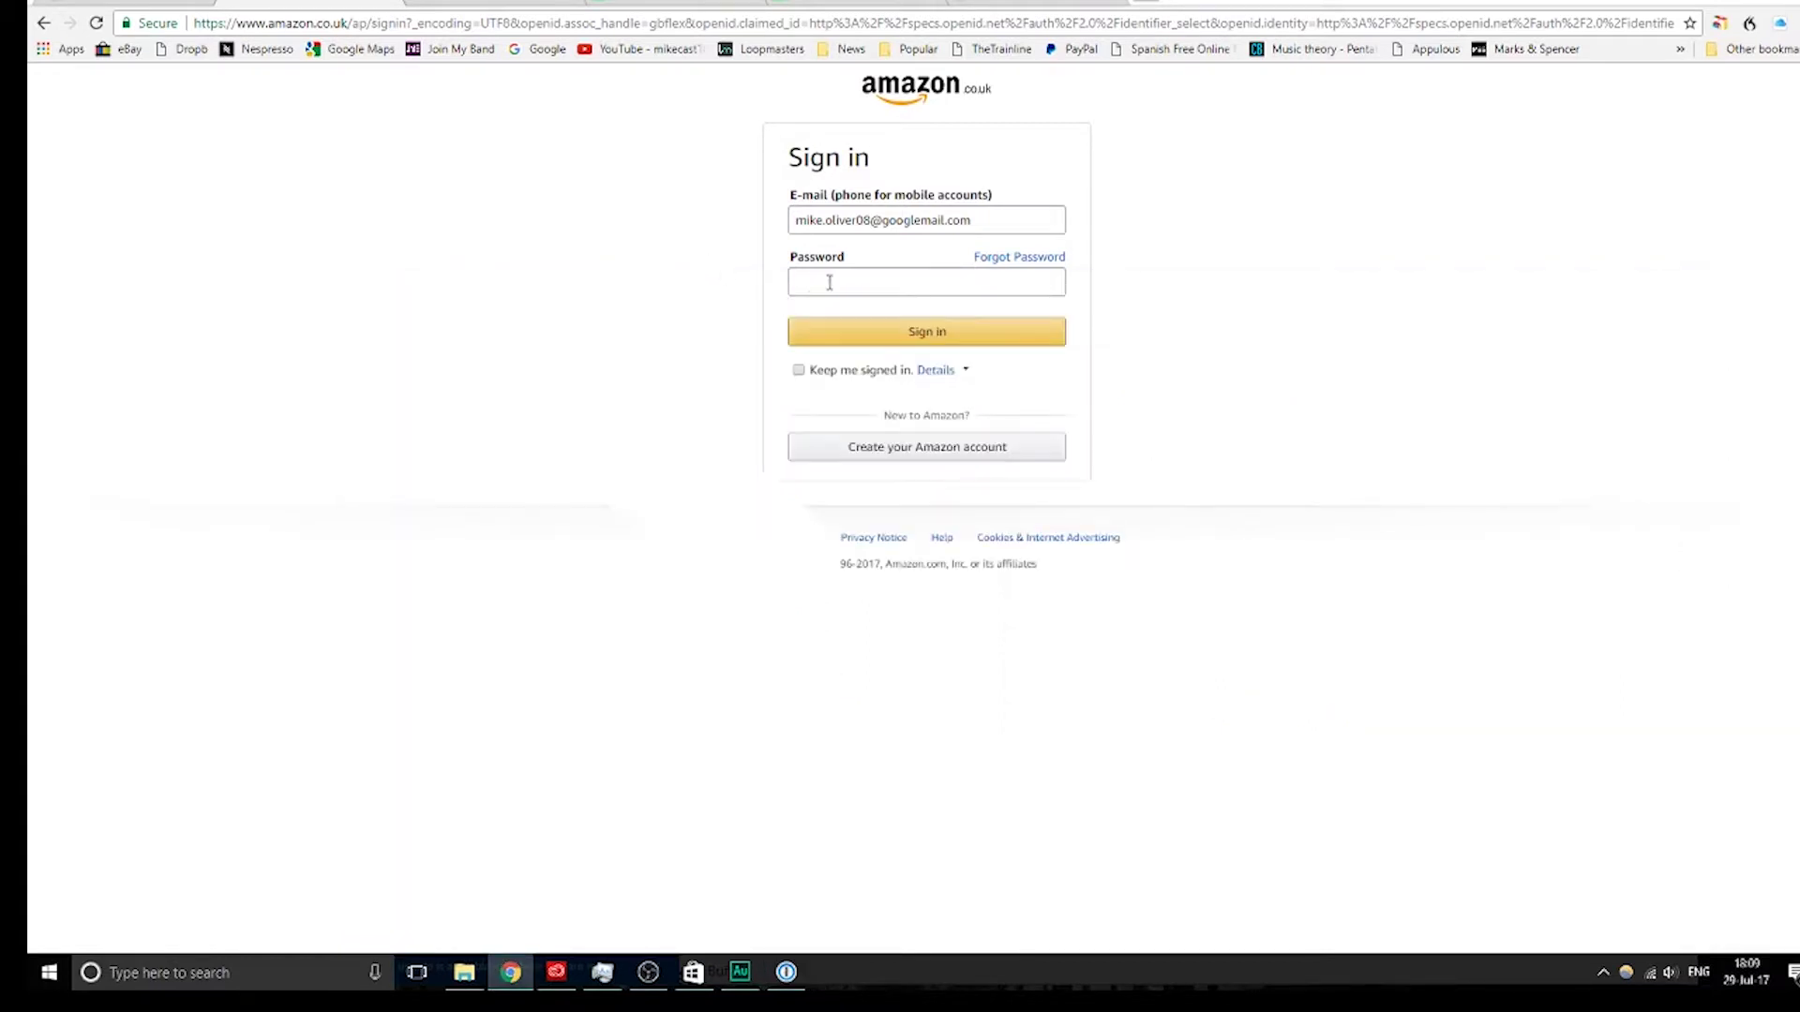
{"action": "left_click", "coordinate": [832, 283]}
{"action": "right_click", "coordinate": [831, 286]}
{"action": "left_click", "coordinate": [878, 403]}
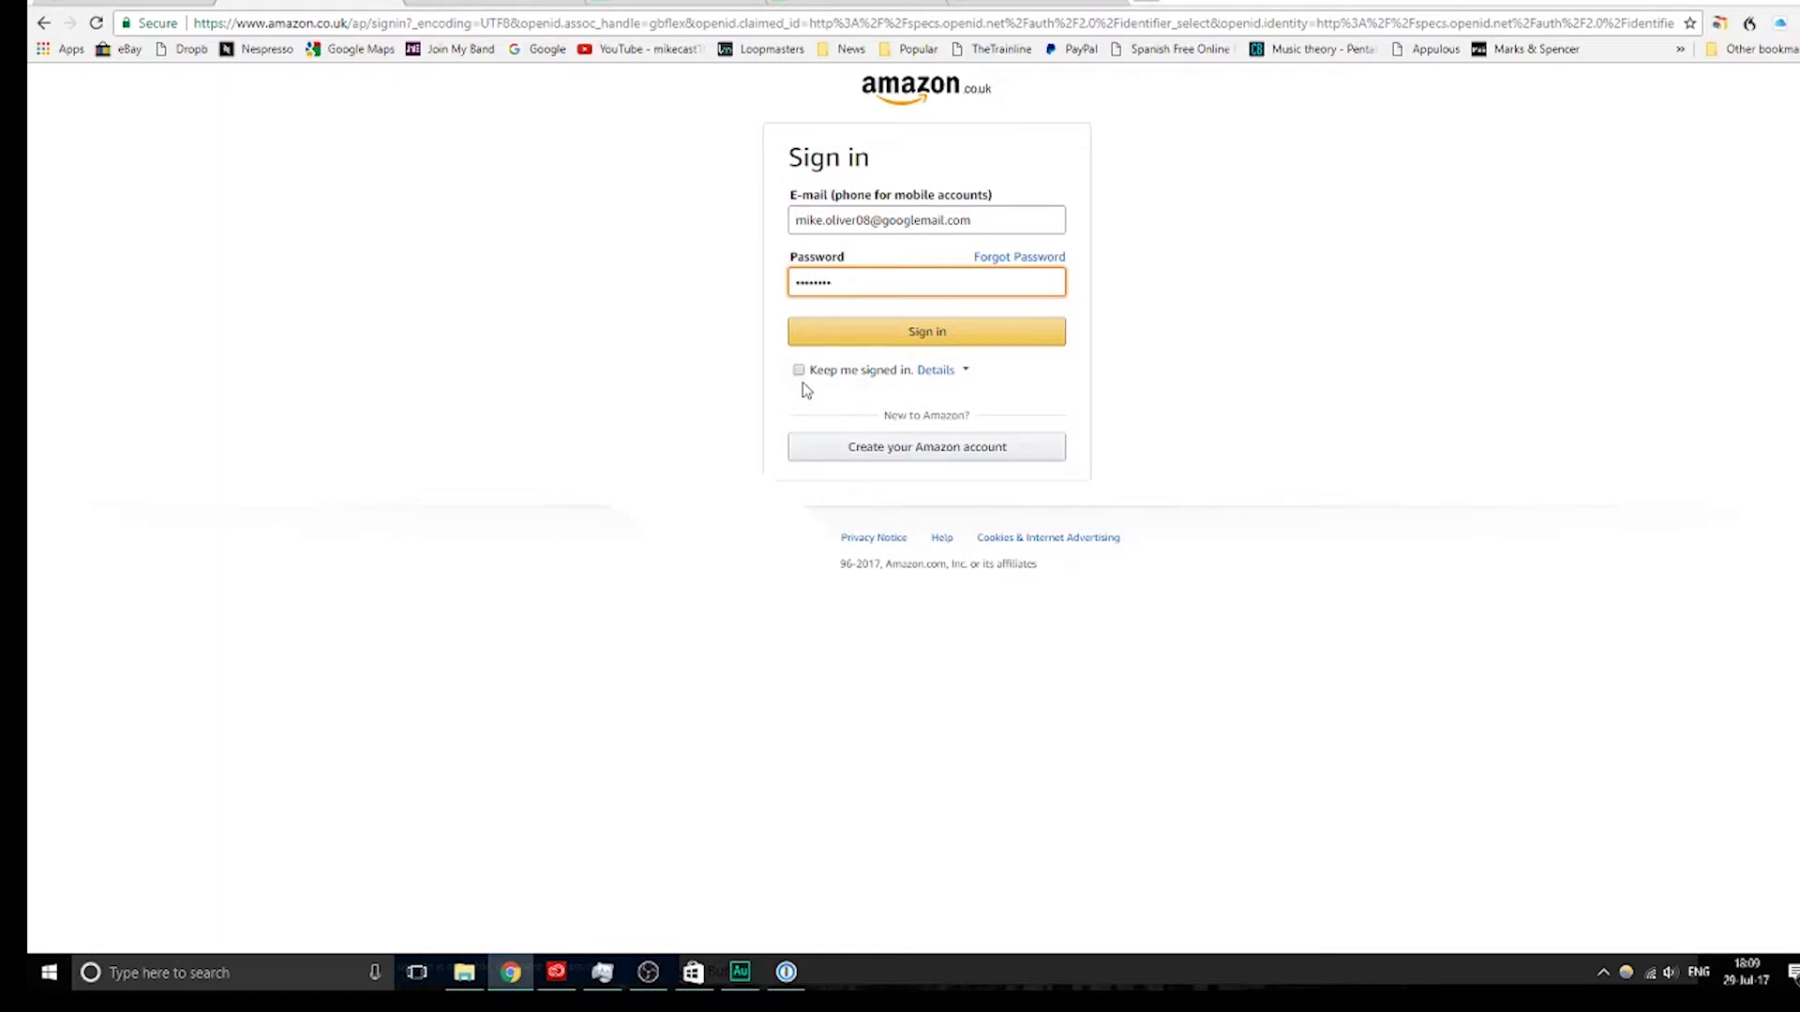
{"action": "left_click", "coordinate": [829, 331]}
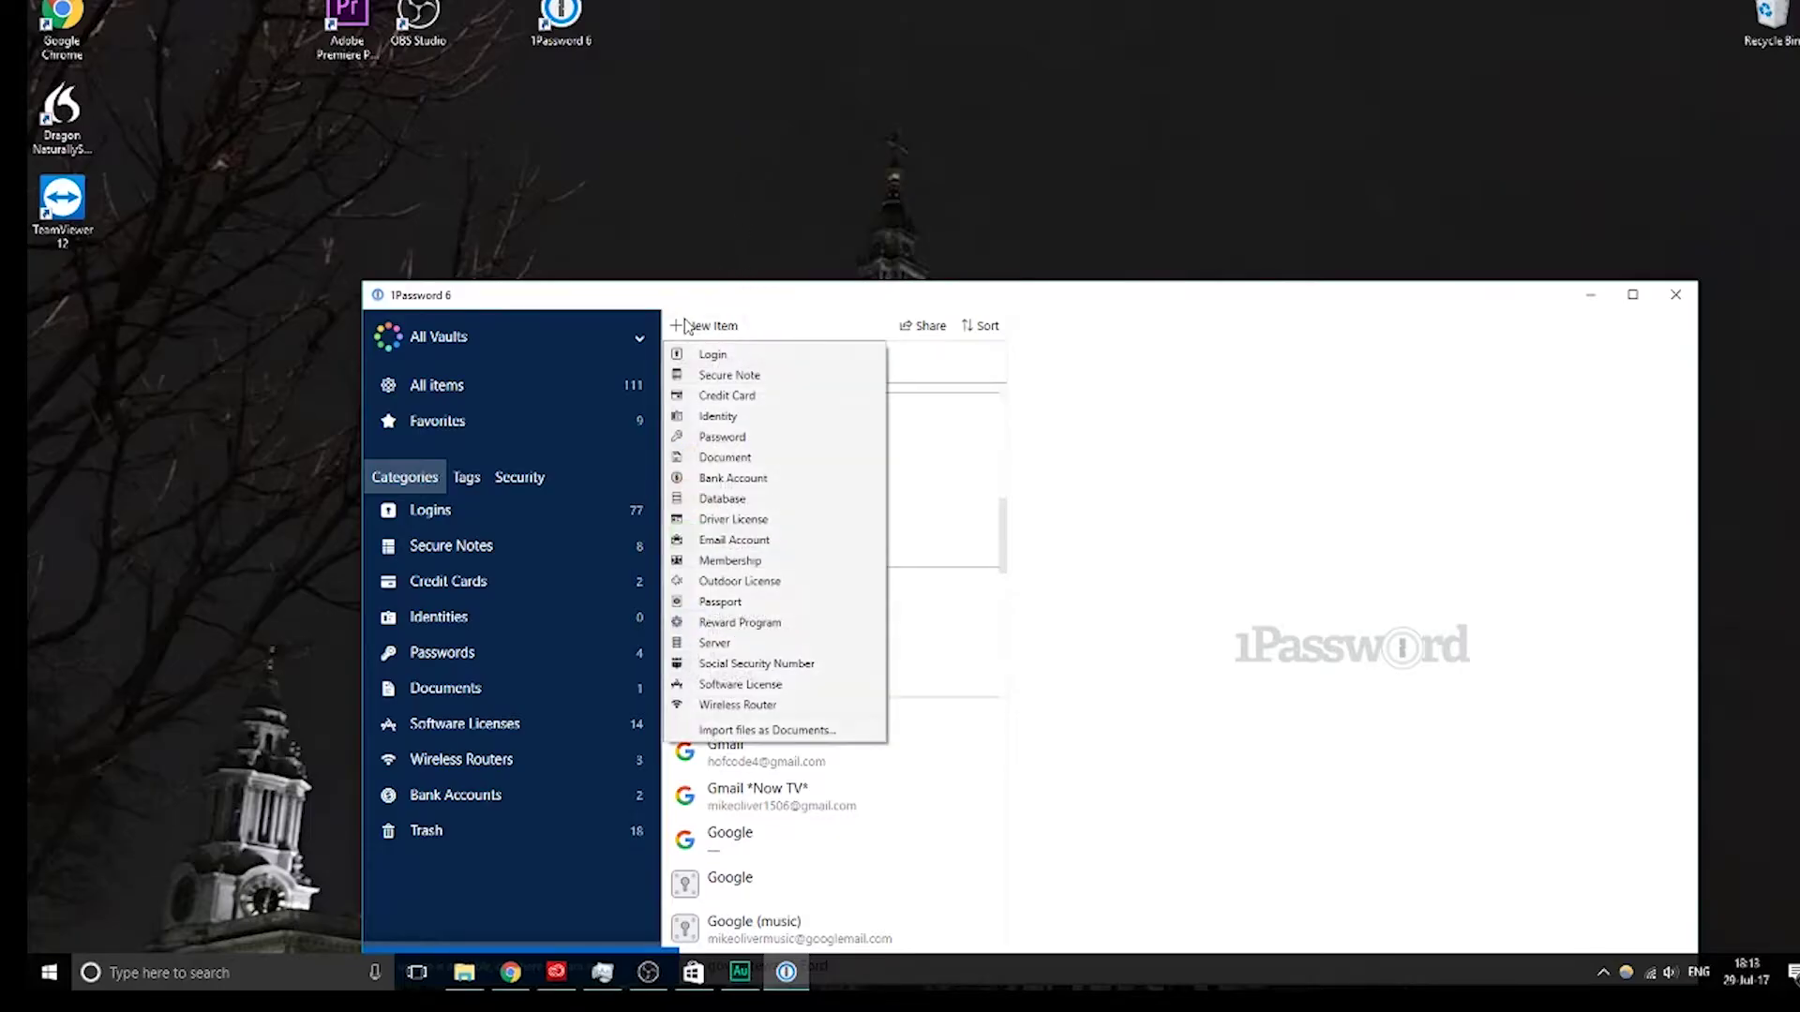
Create a new Login titled 'Google' with the username filled in and a generated 24-character password.
{"action": "left_click", "coordinate": [696, 360]}
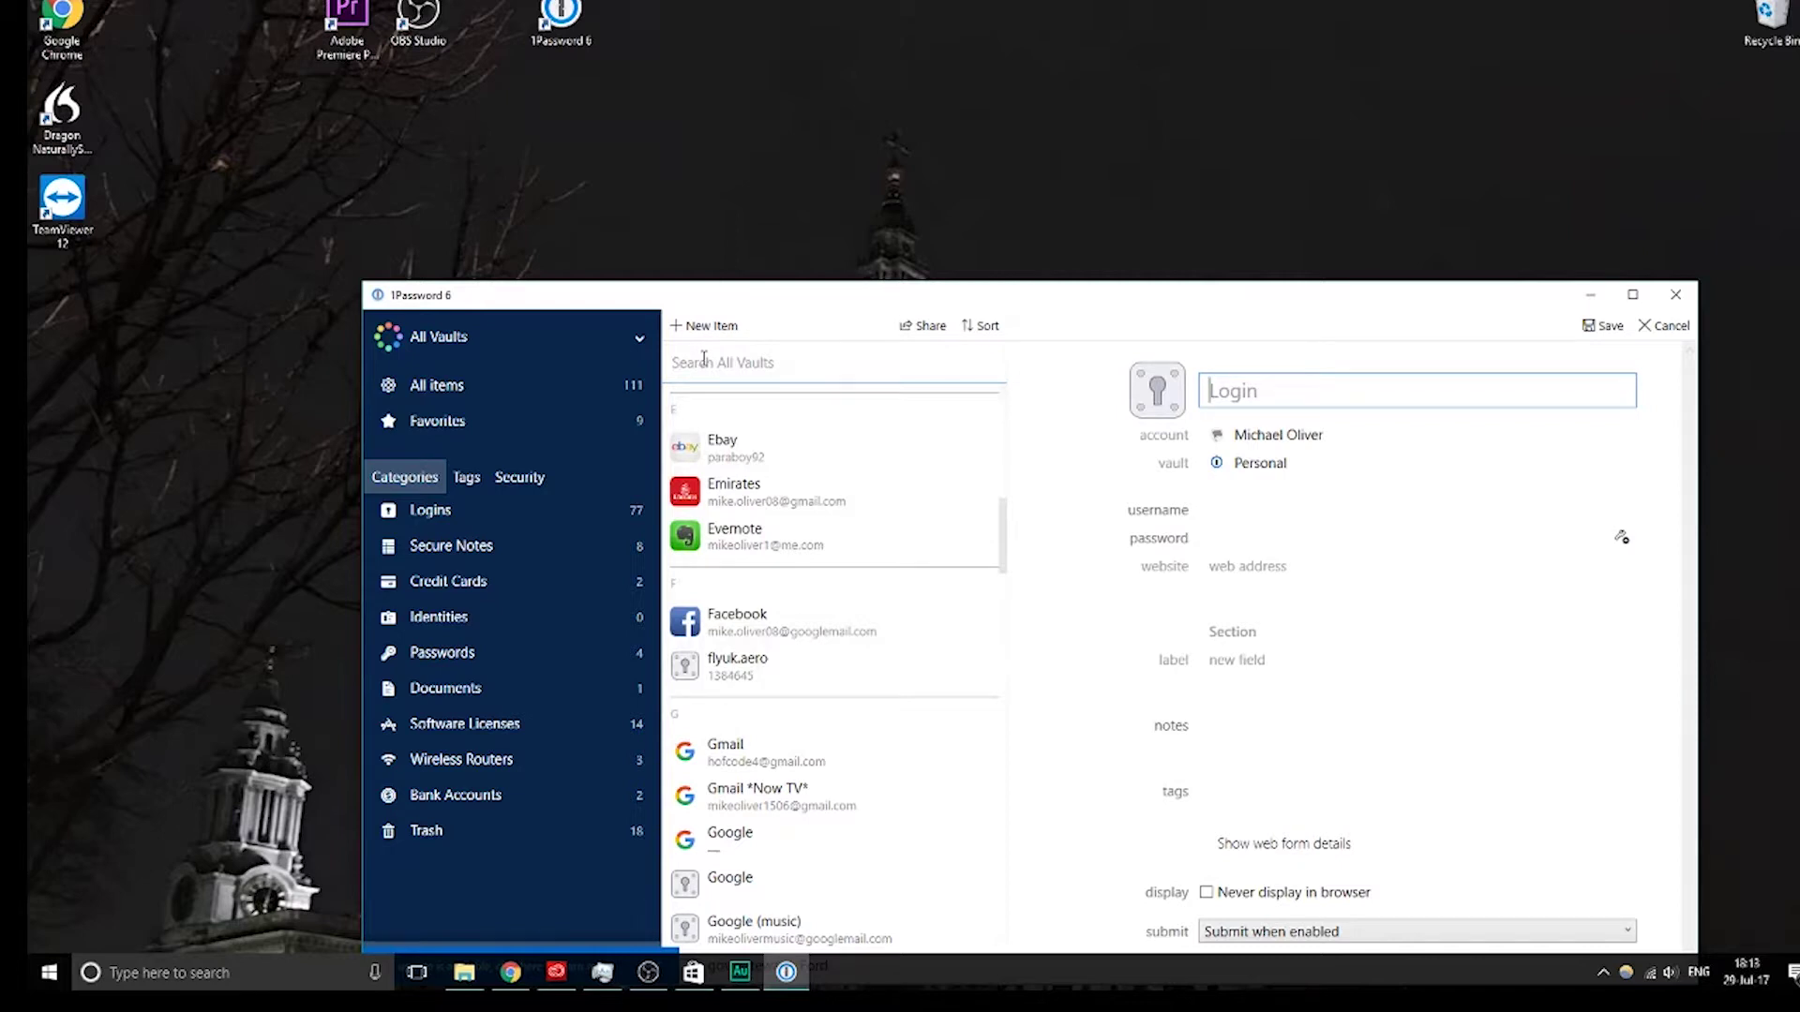
{"action": "type", "text": "Google"}
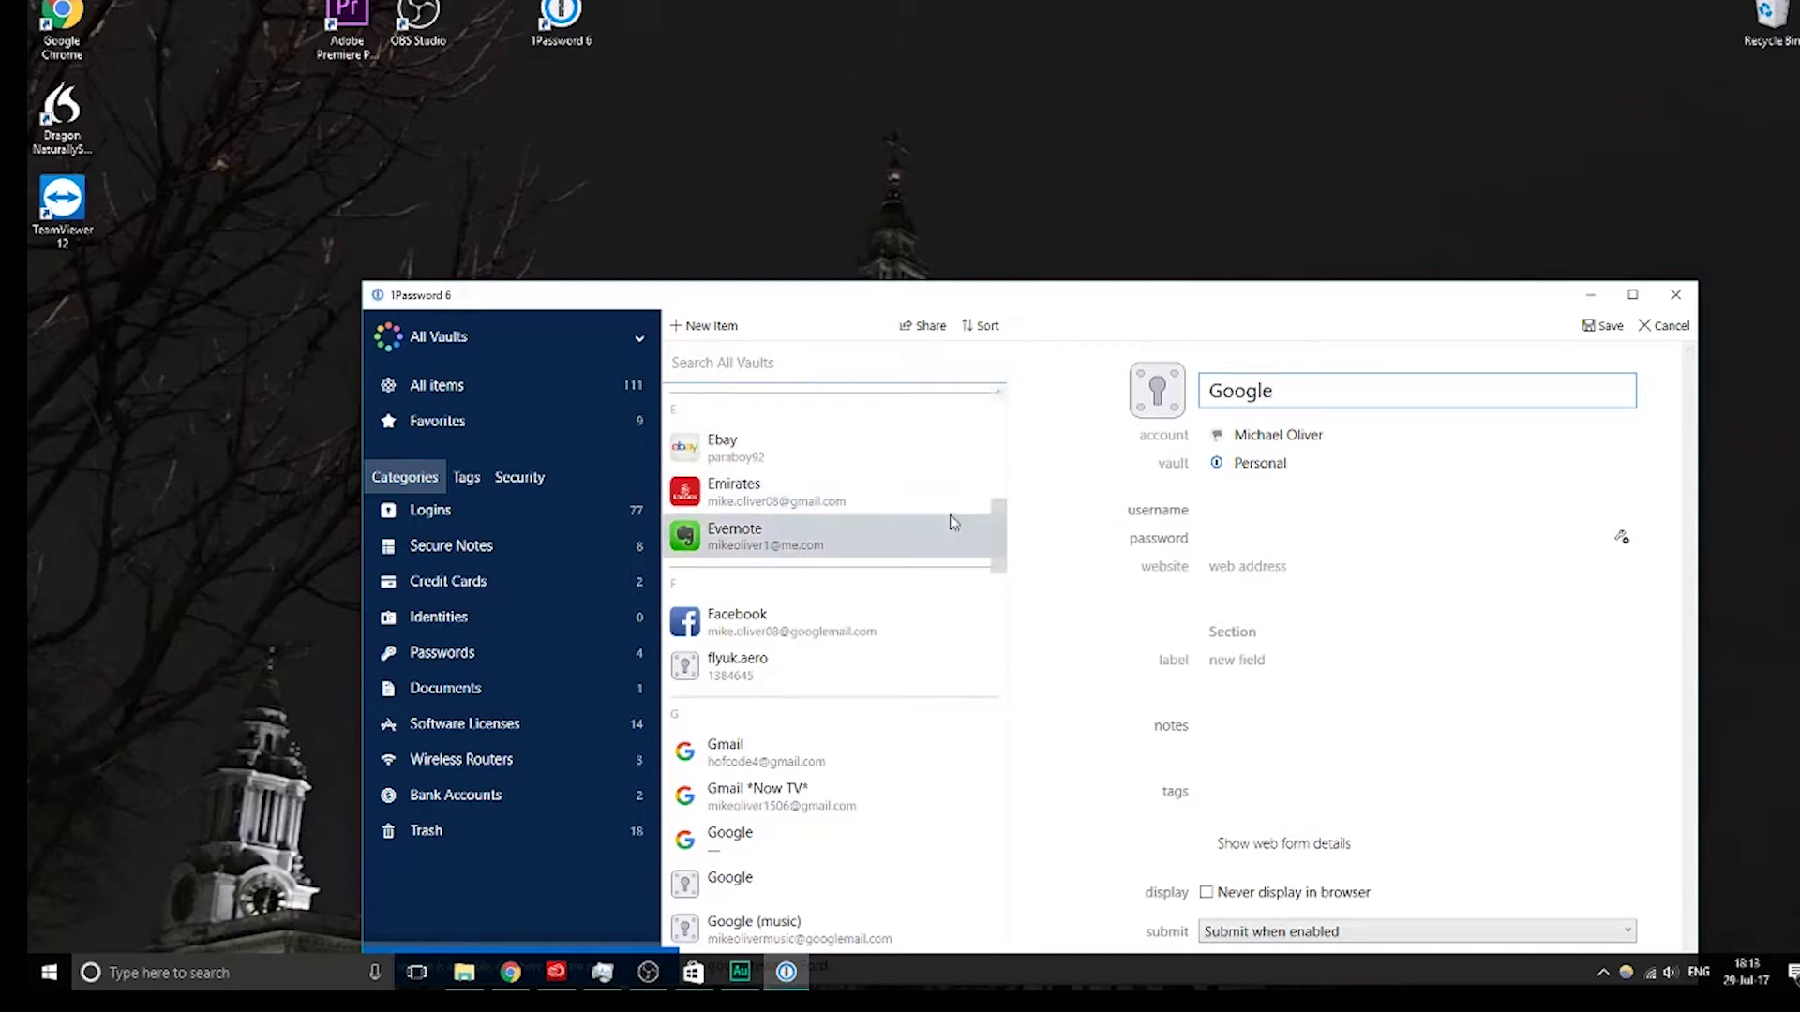
{"action": "left_click", "coordinate": [1253, 511]}
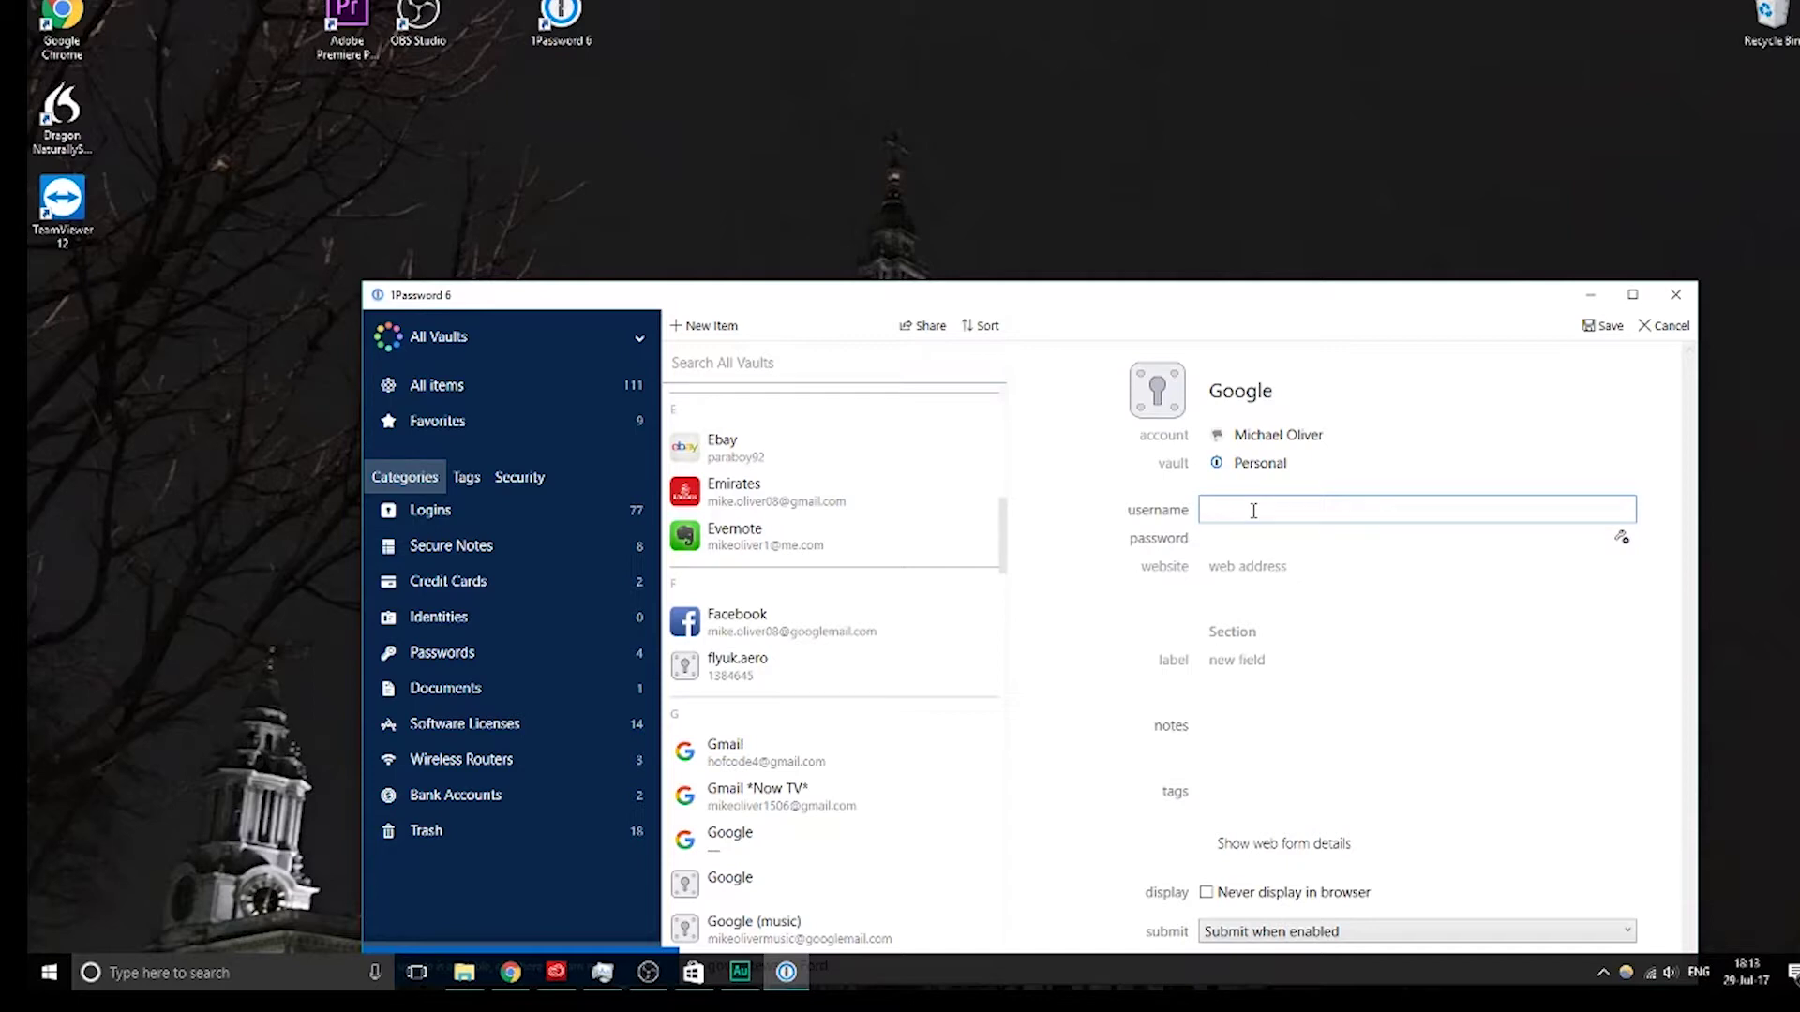
{"action": "type", "text": "HOC"}
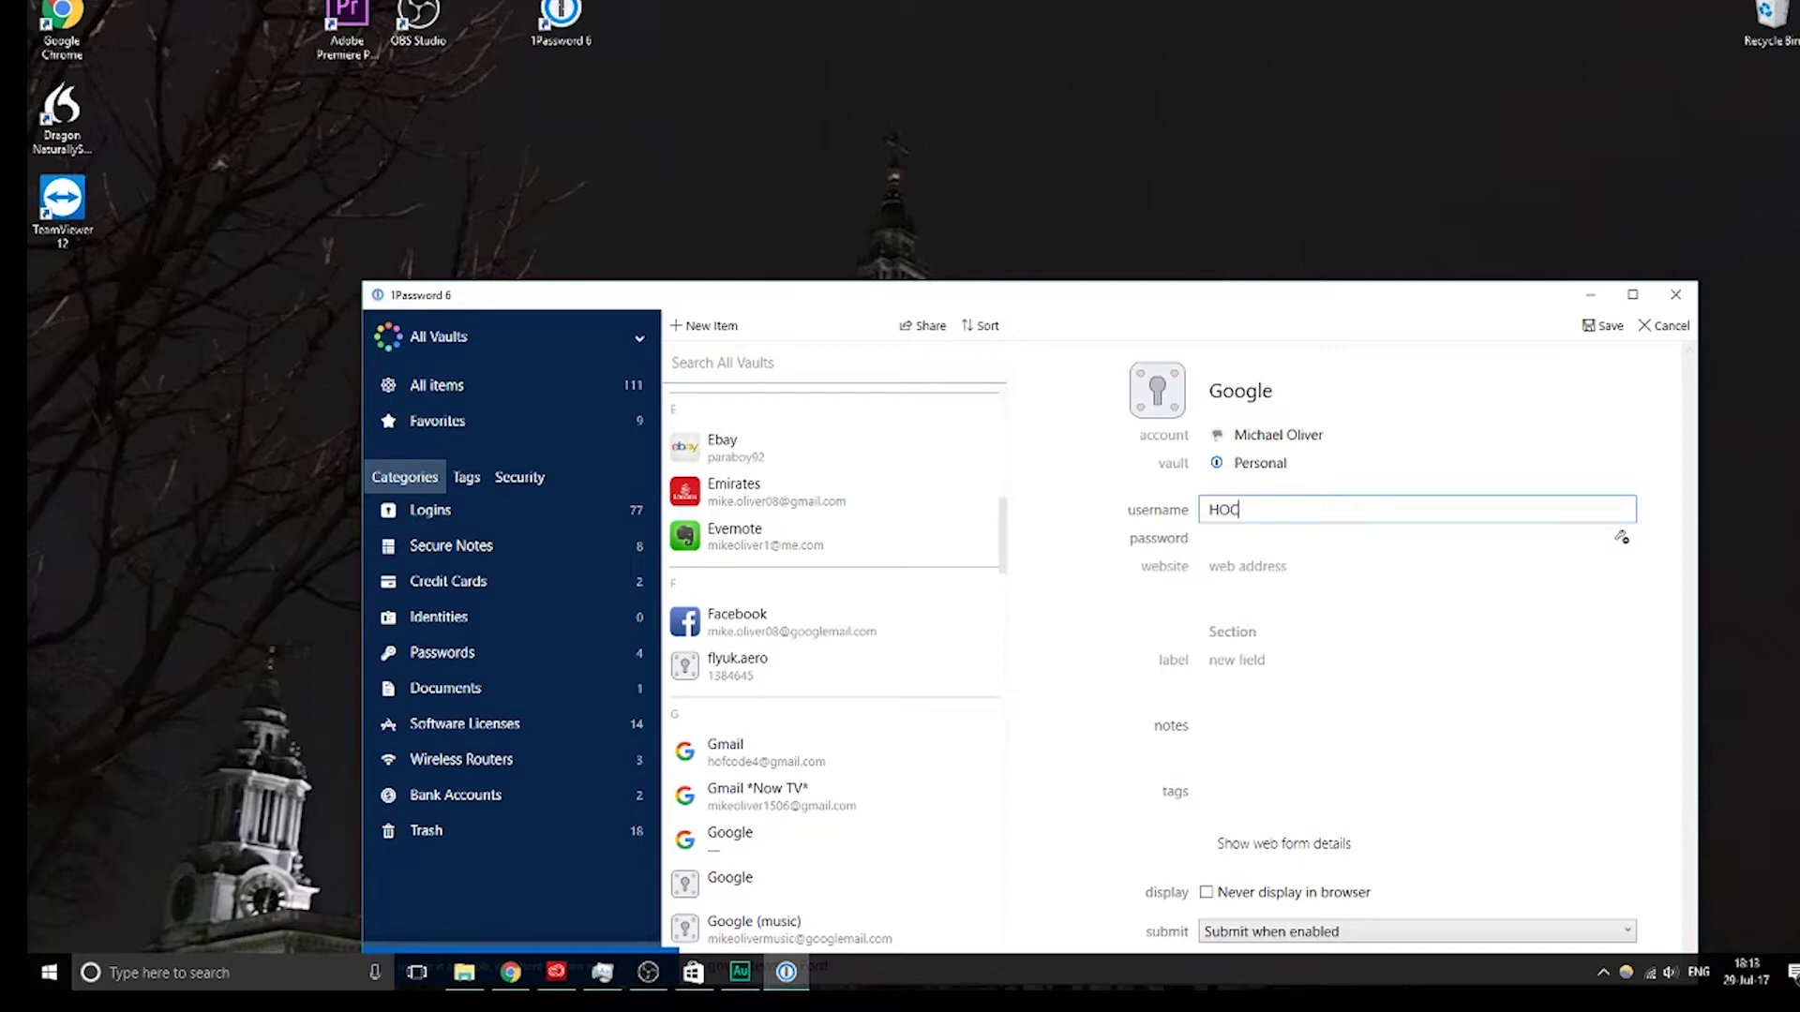
{"action": "left_click", "coordinate": [1275, 536]}
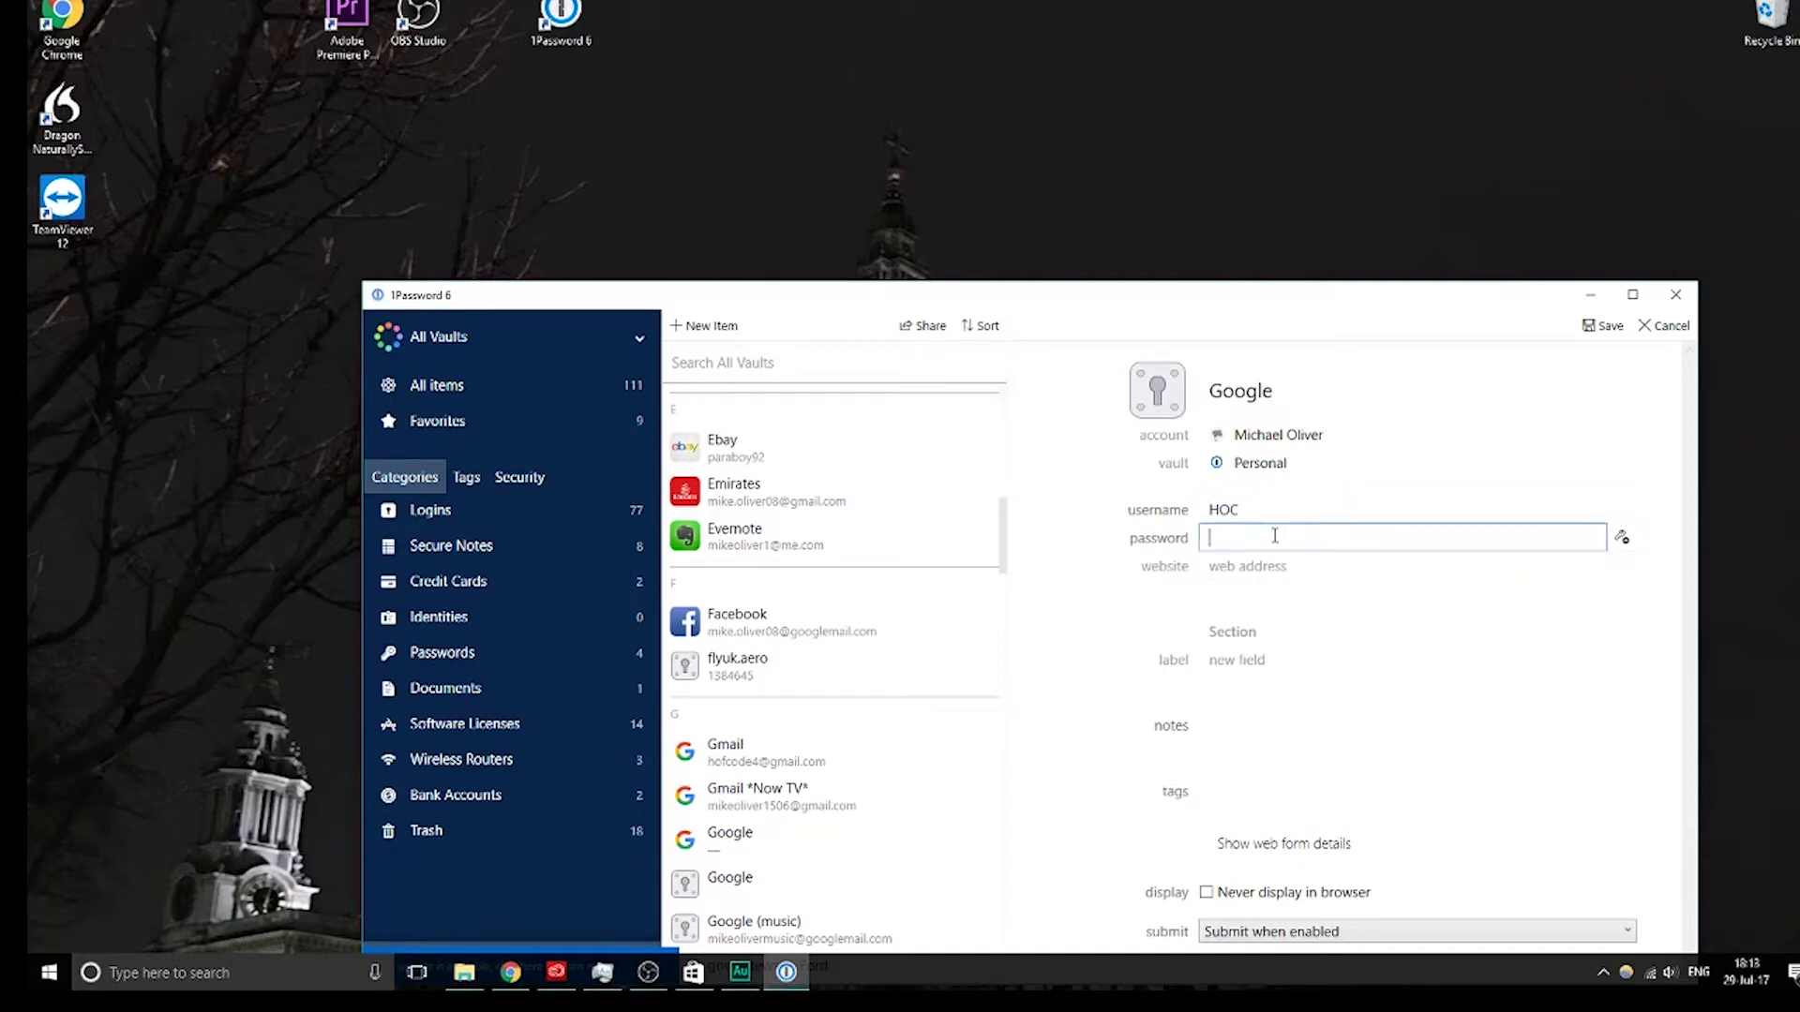
{"action": "left_click", "coordinate": [1621, 538]}
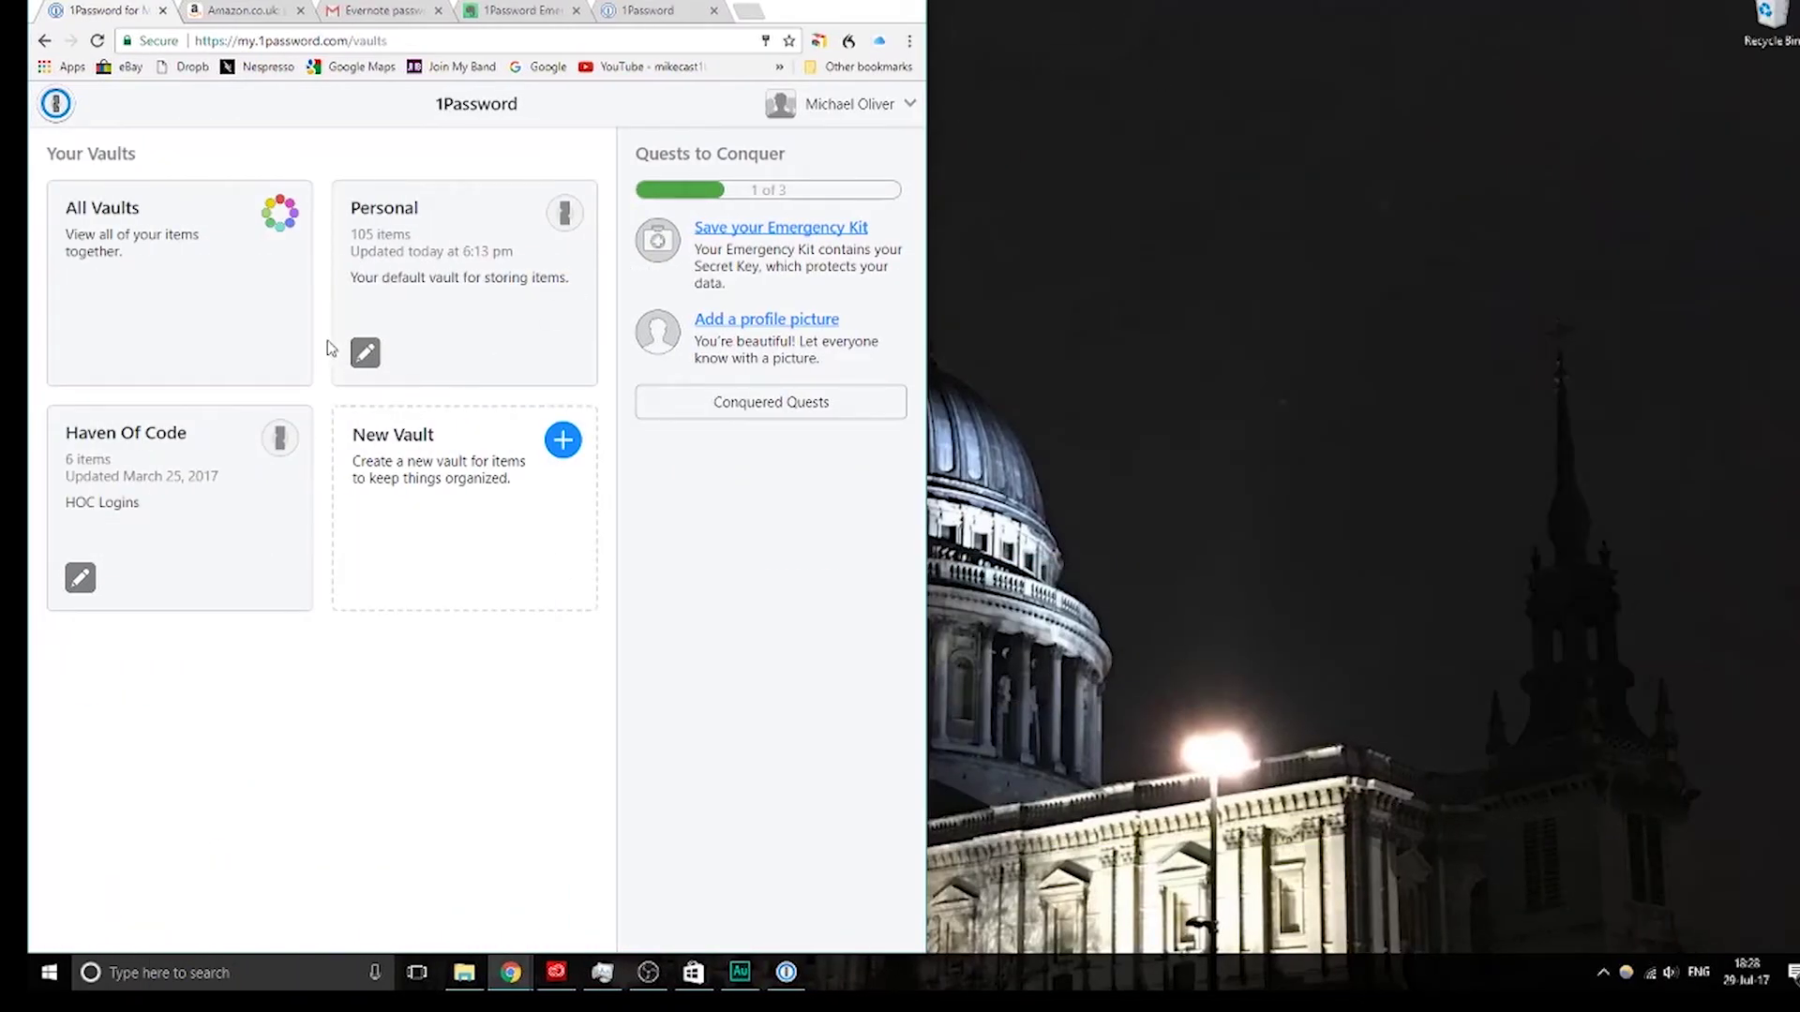
Open the web vault's All Vaults item list and view the Facebook login's details.
{"action": "left_click", "coordinate": [259, 267]}
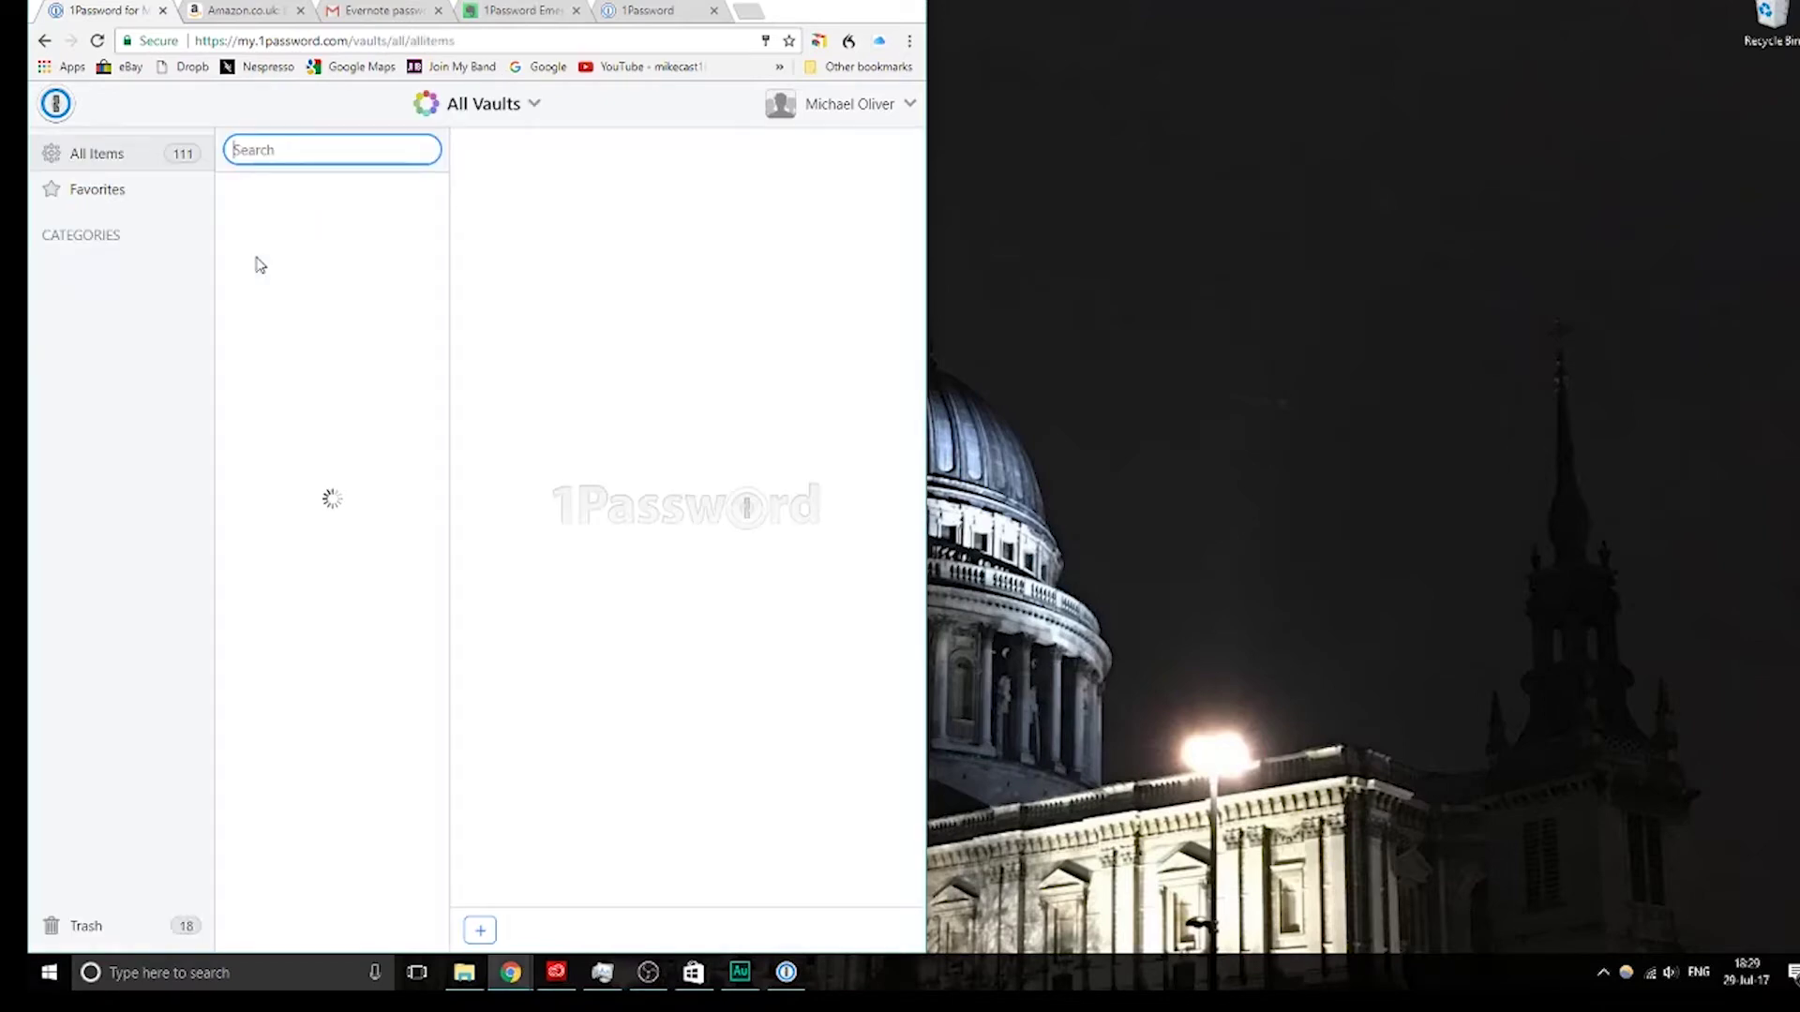
{"action": "scroll", "coordinate": [319, 506], "scroll_direction": "down", "scroll_amount": 6}
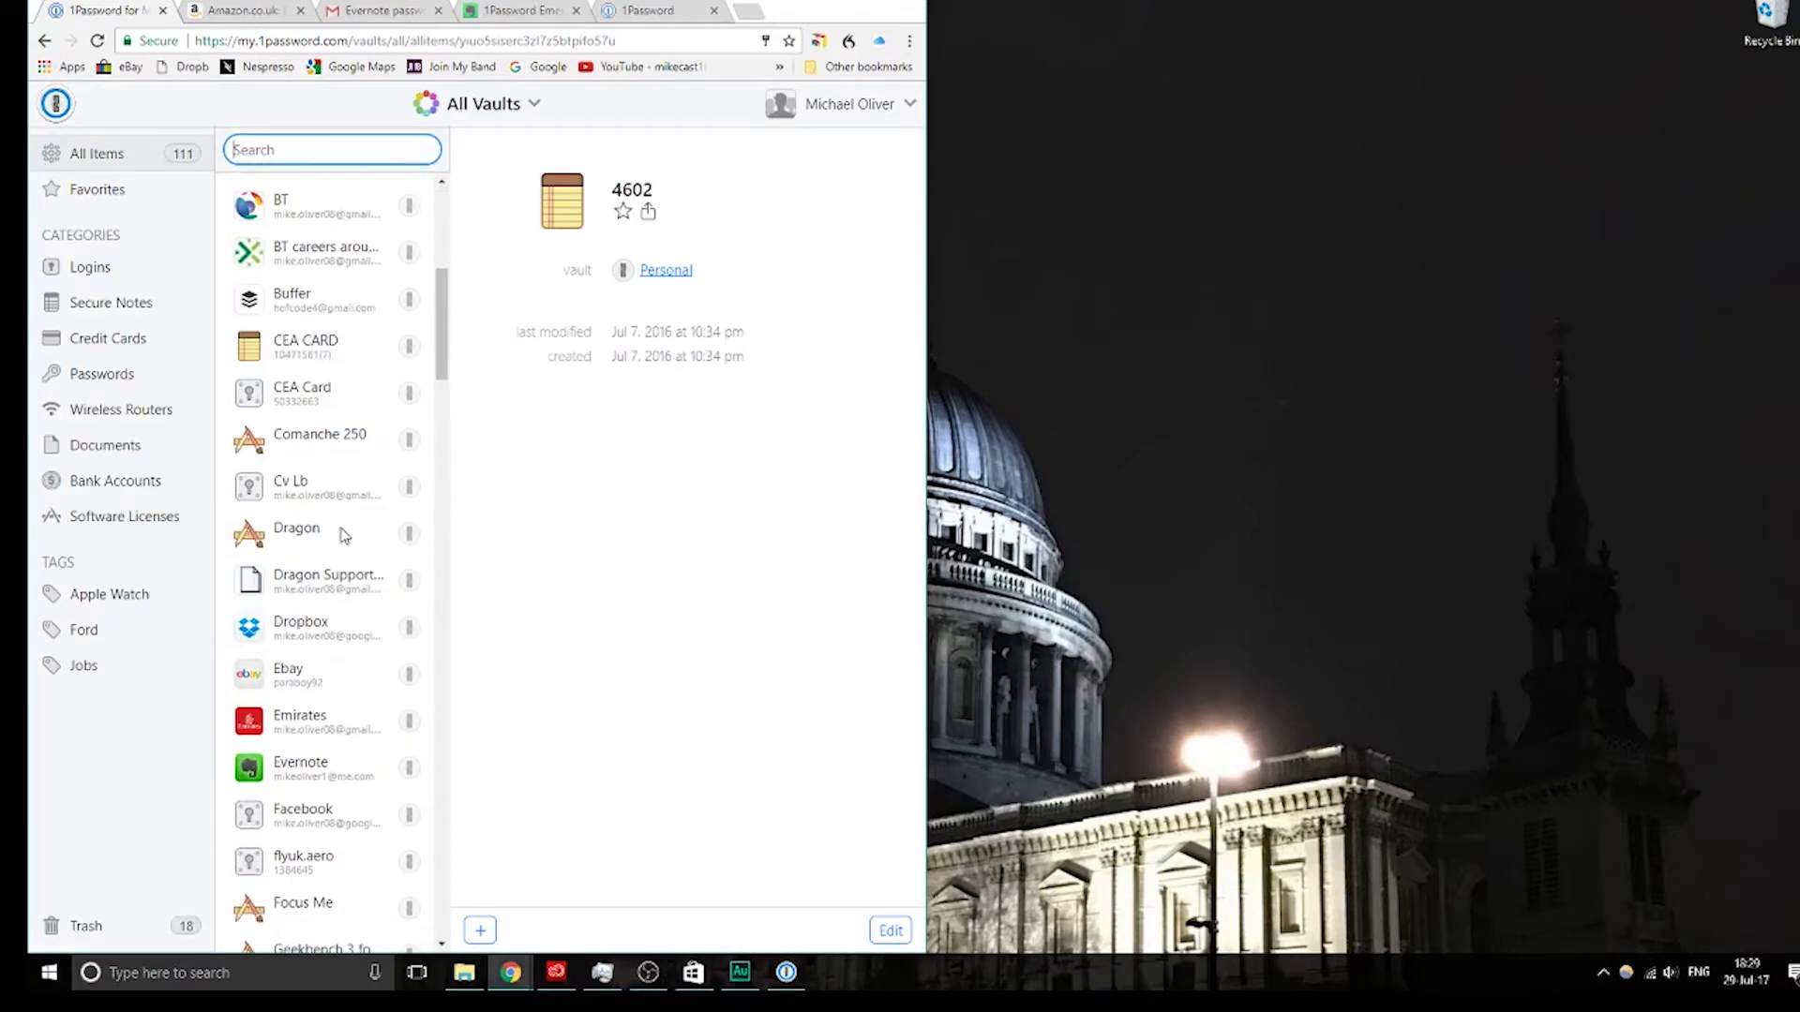
{"action": "scroll", "coordinate": [310, 507], "scroll_direction": "up", "scroll_amount": 1}
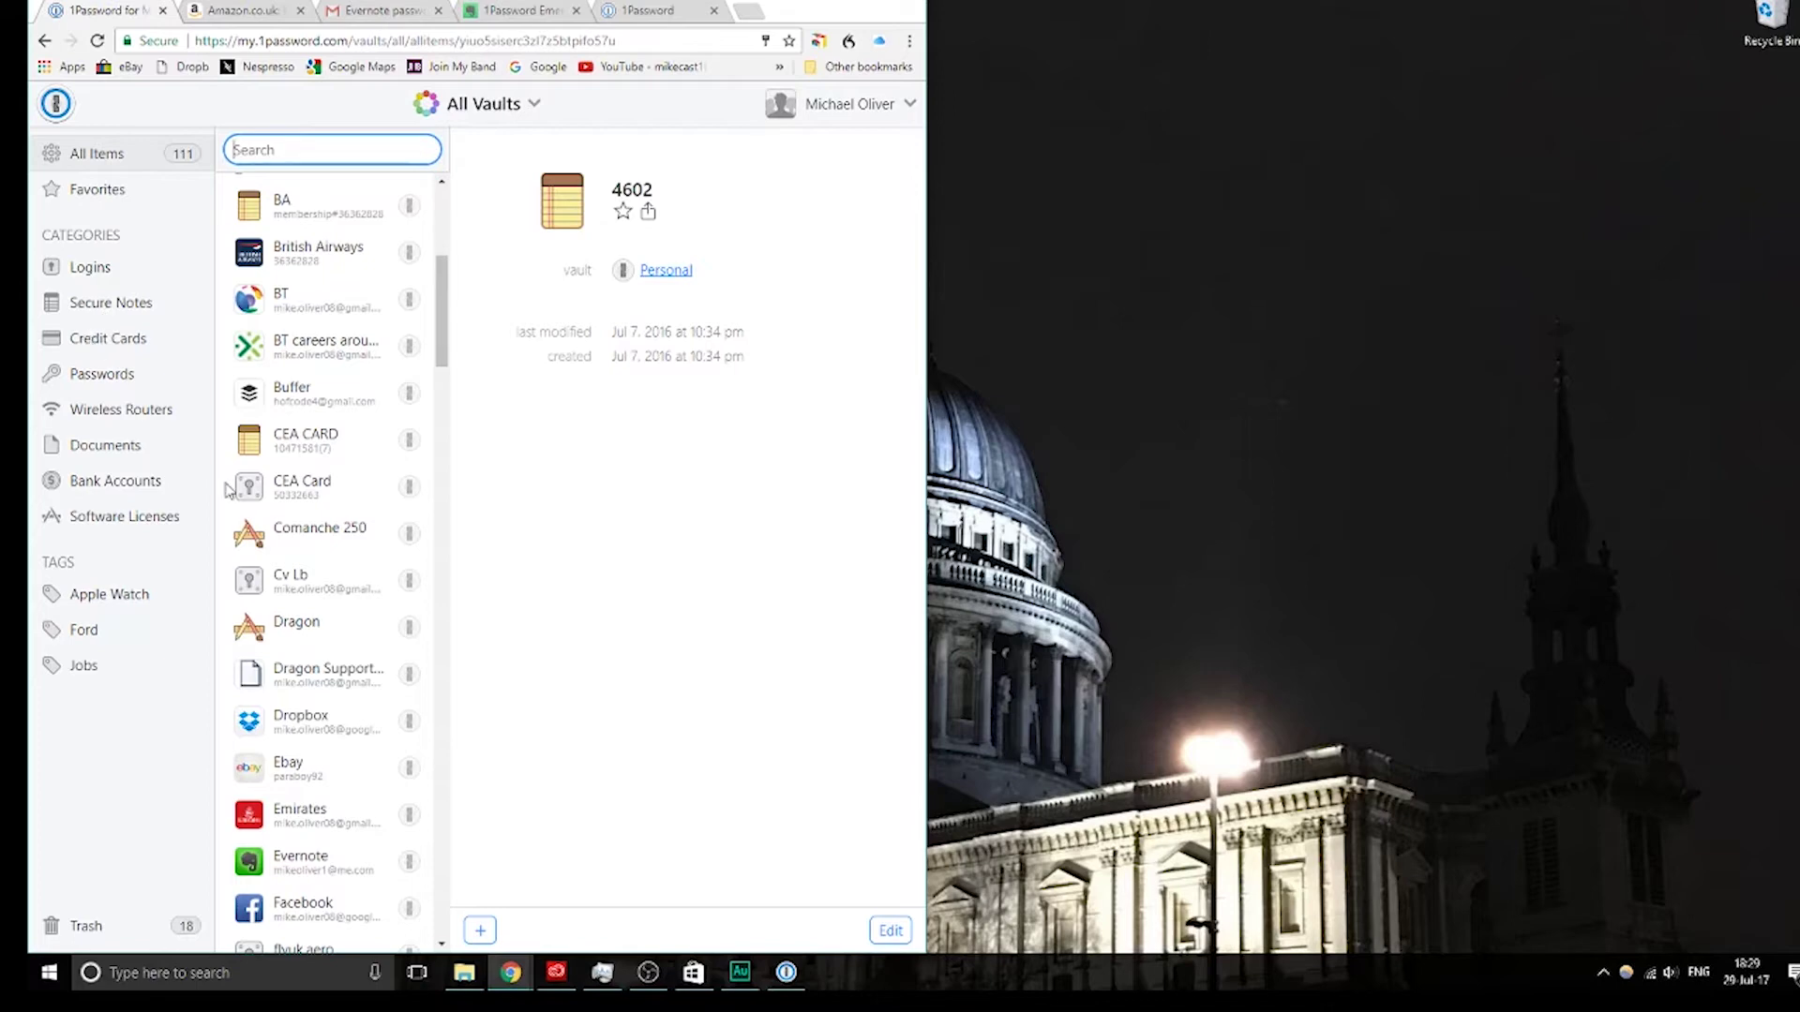
{"action": "left_click", "coordinate": [344, 911]}
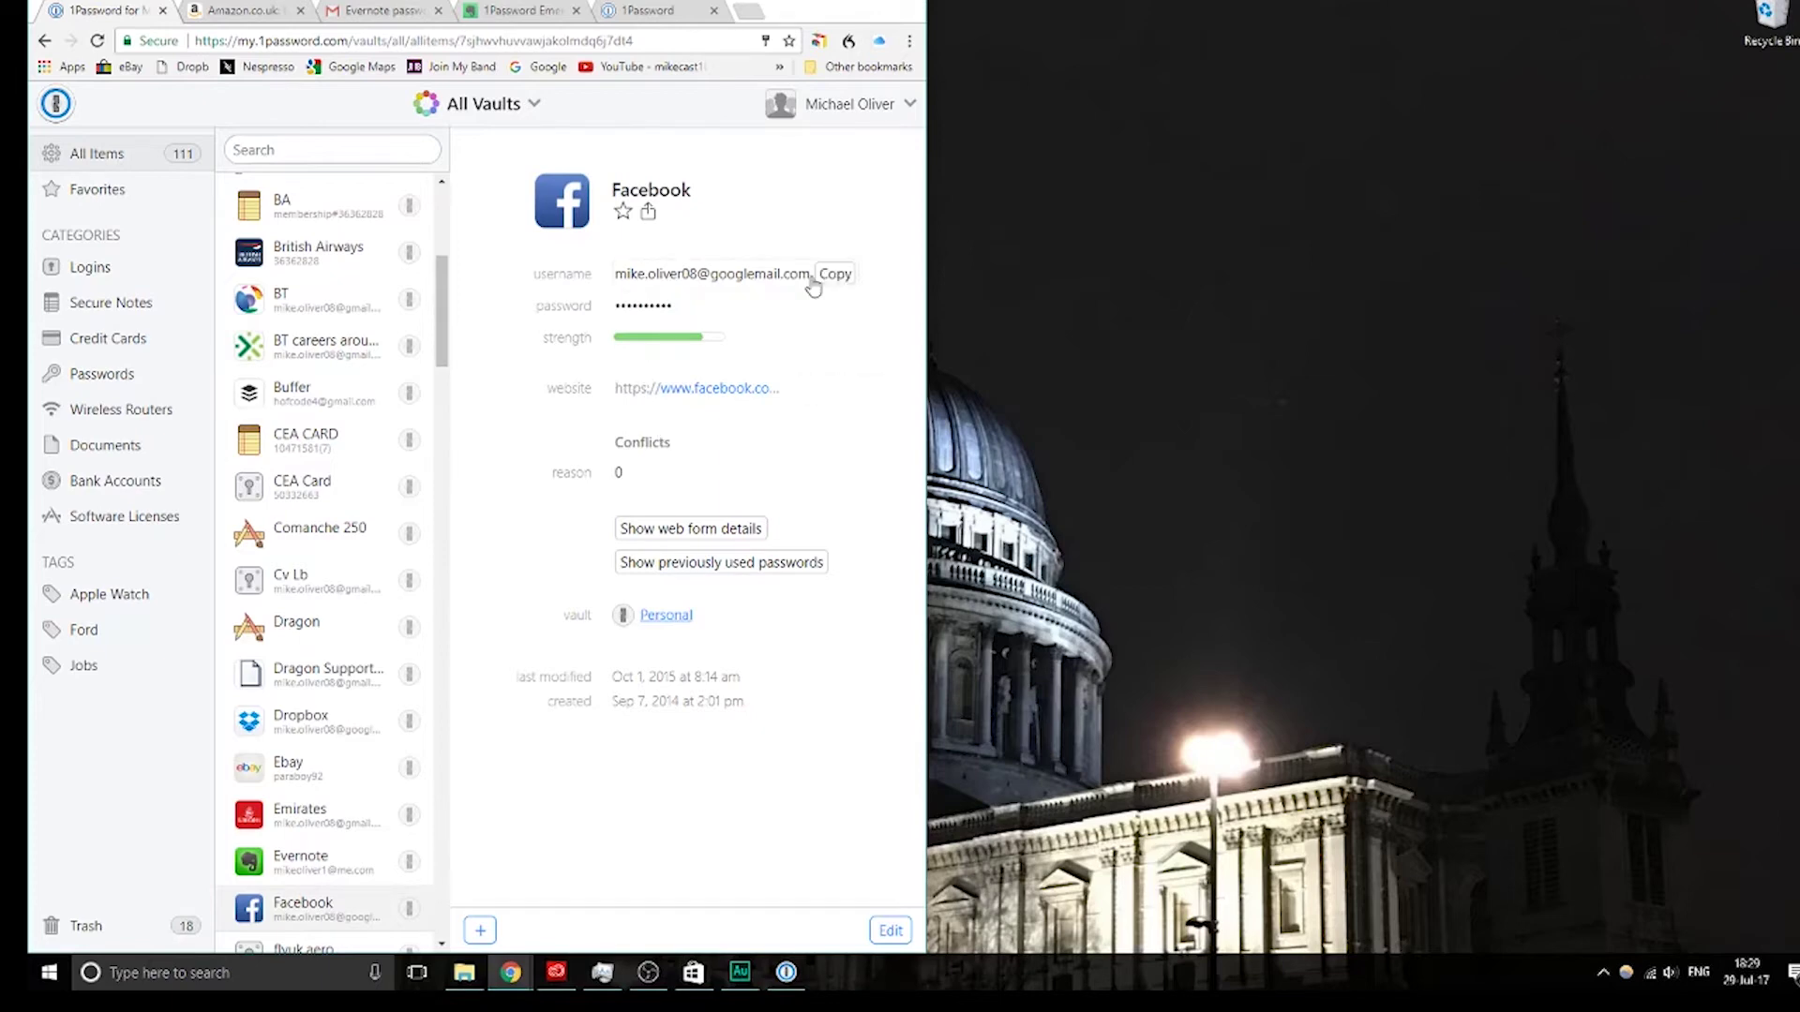
{"action": "mouse_move", "coordinate": [782, 306]}
Minimize the Chrome window to reveal the Windows desktop.
{"action": "left_click", "coordinate": [837, 9]}
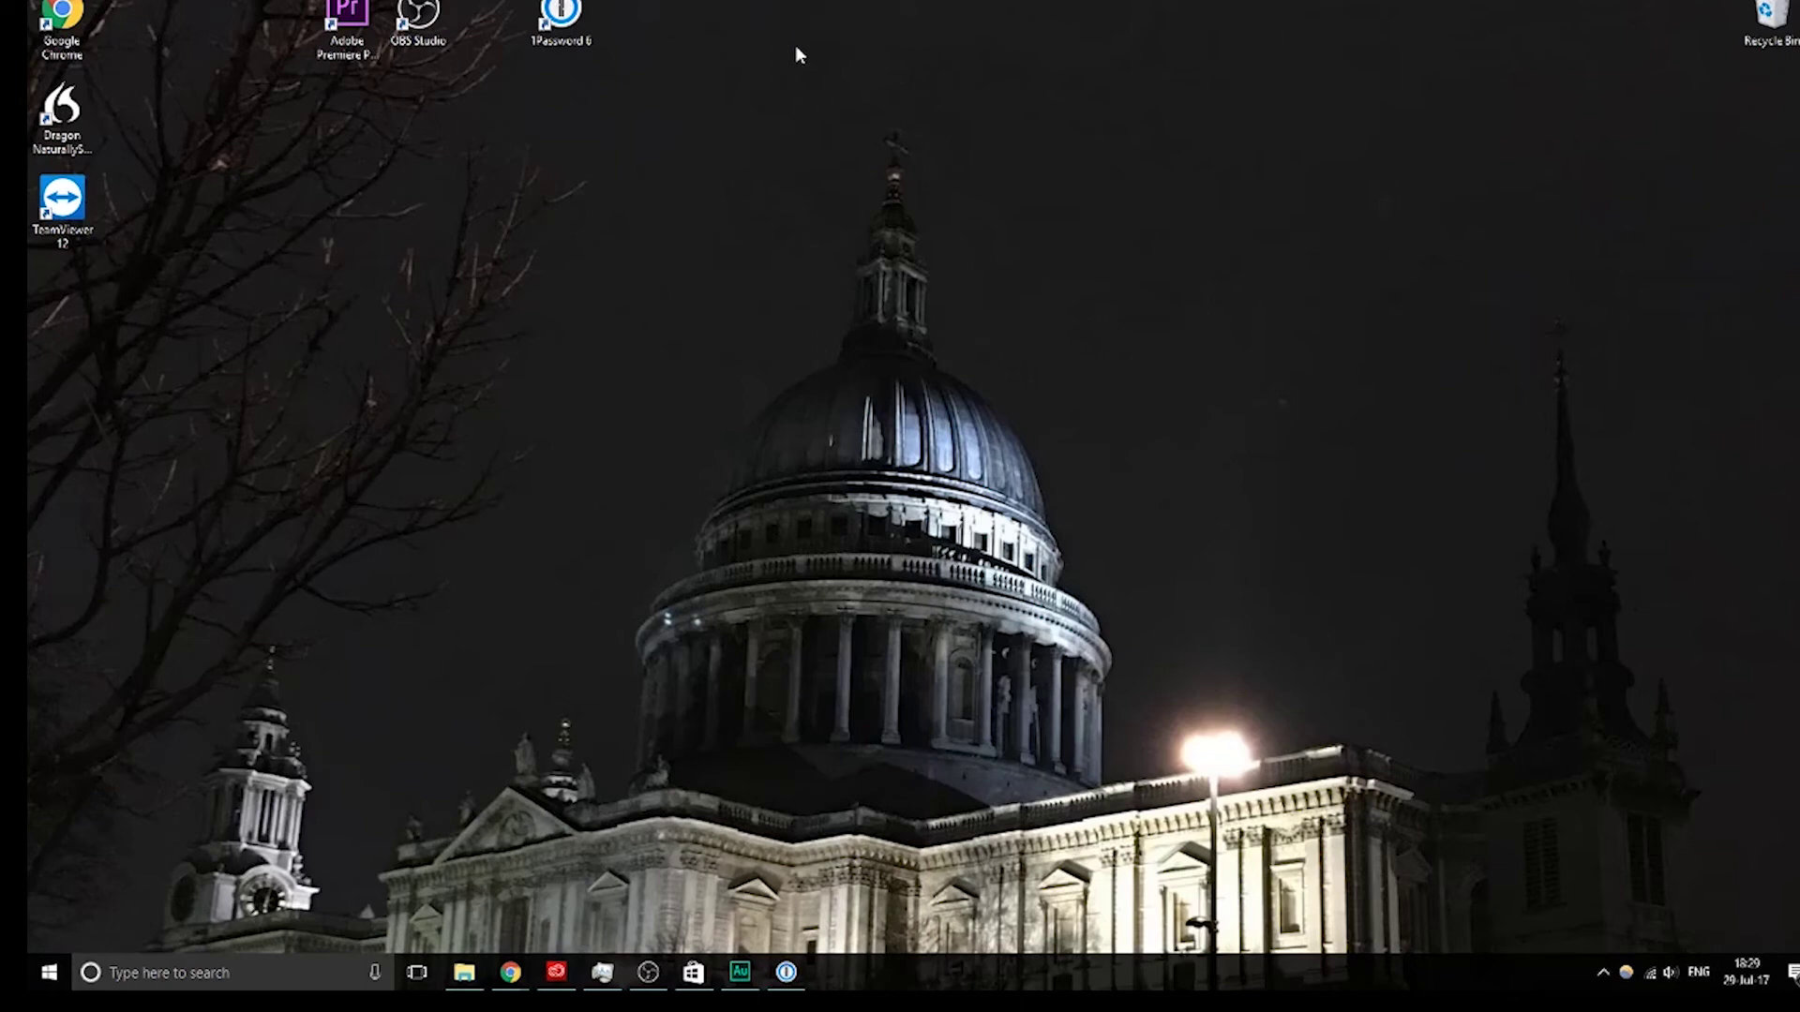